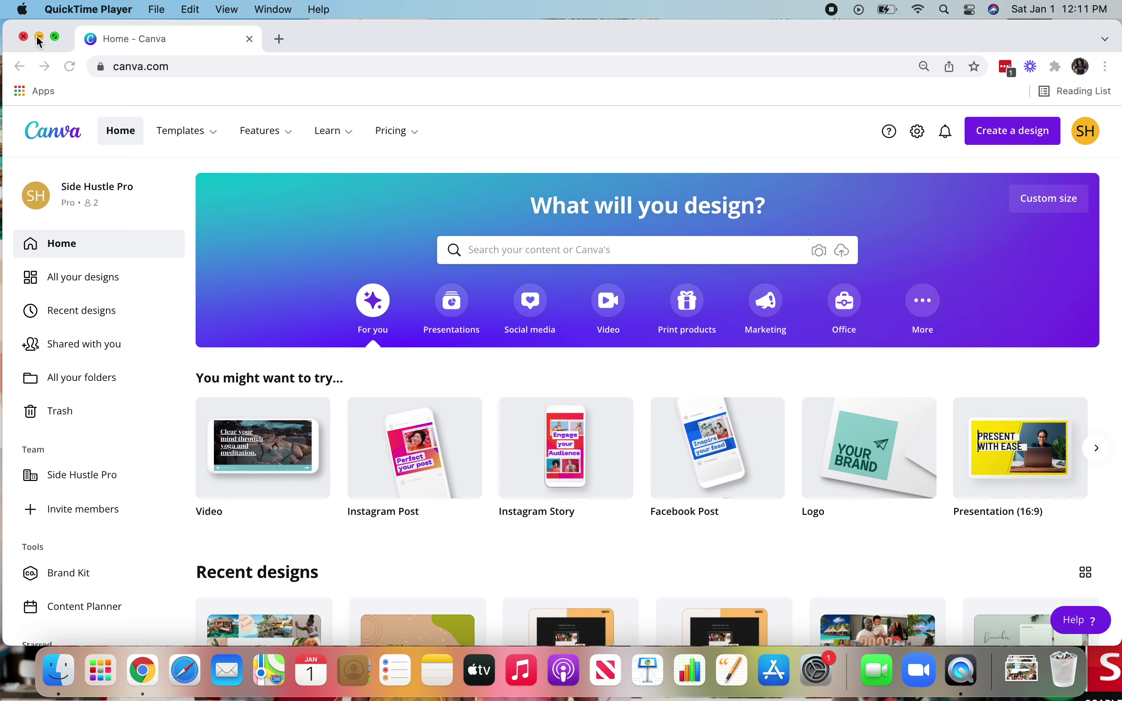
Check the current desktop wallpaper, then search Canva's design types for 'desktop wallp'
{"action": "left_click", "coordinate": [40, 37]}
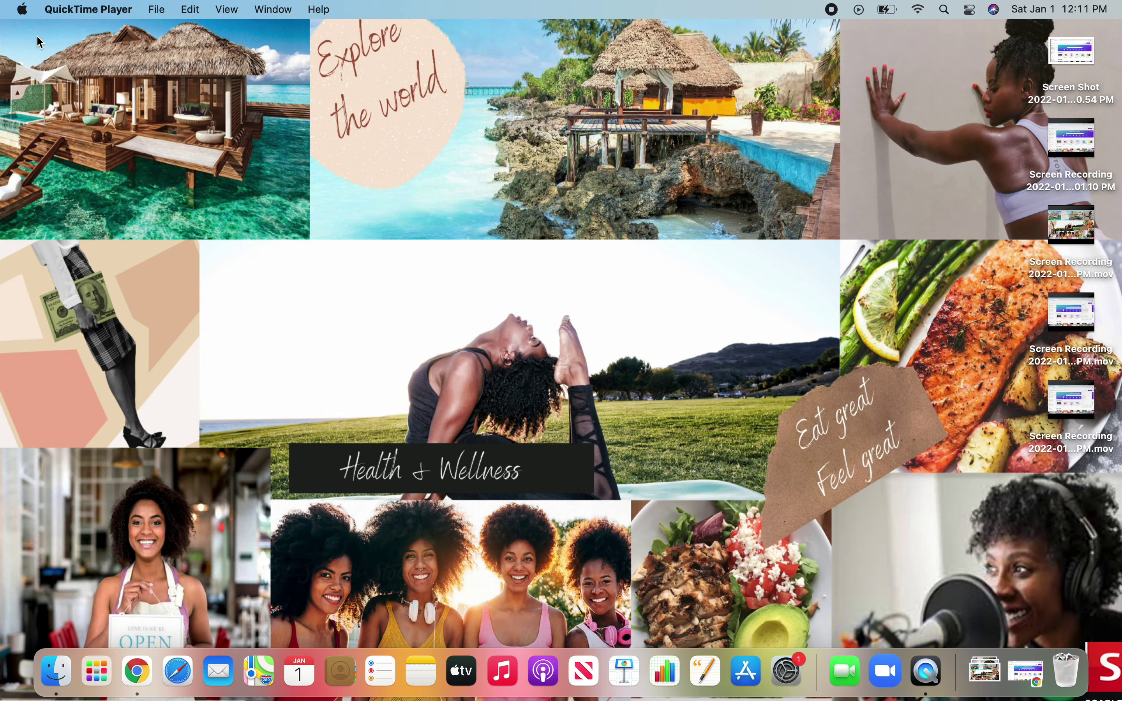
{"action": "left_click", "coordinate": [1025, 678]}
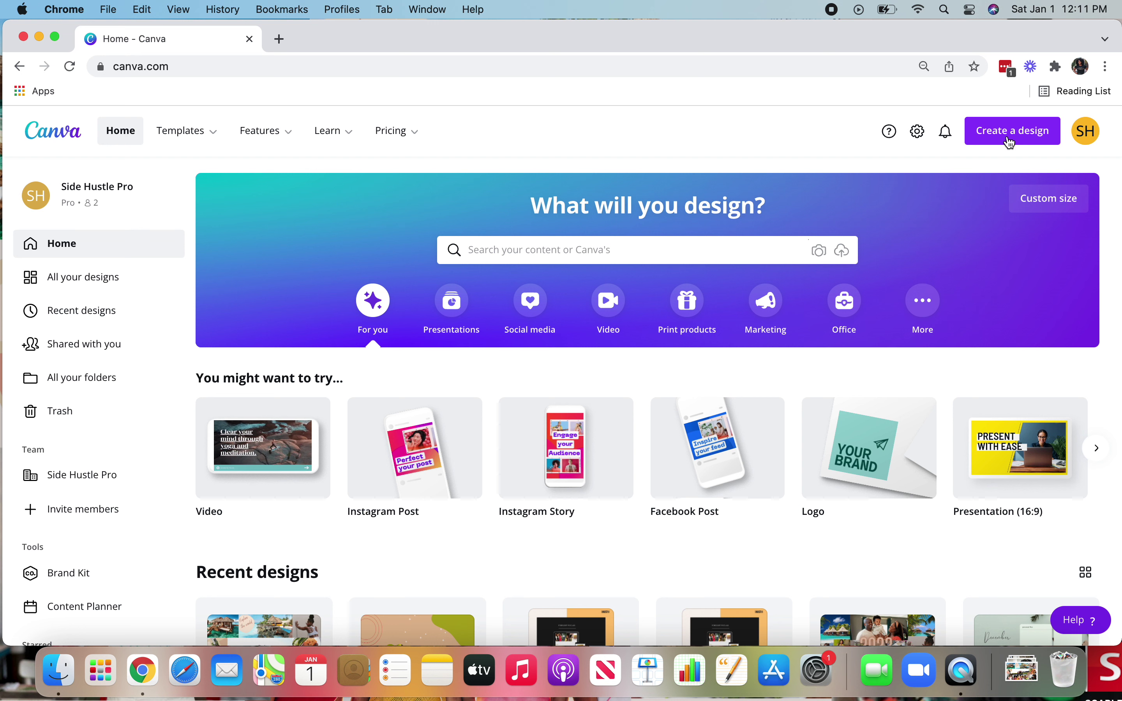
{"action": "left_click", "coordinate": [1013, 143]}
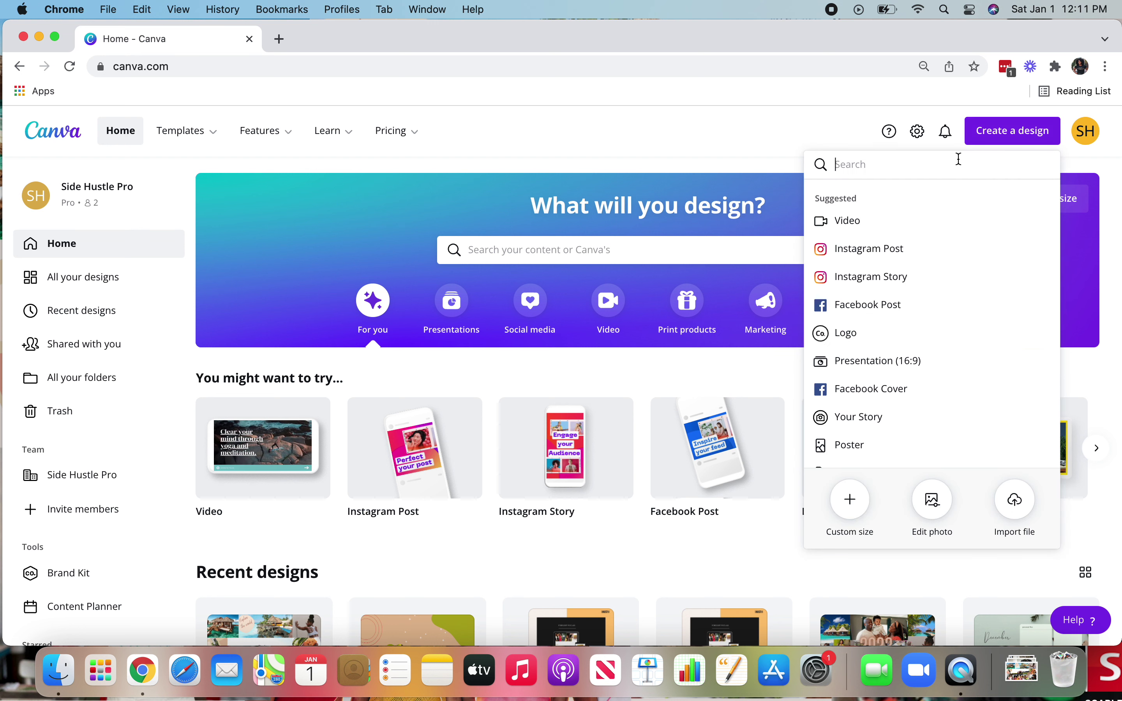
{"action": "type", "text": "deskto"}
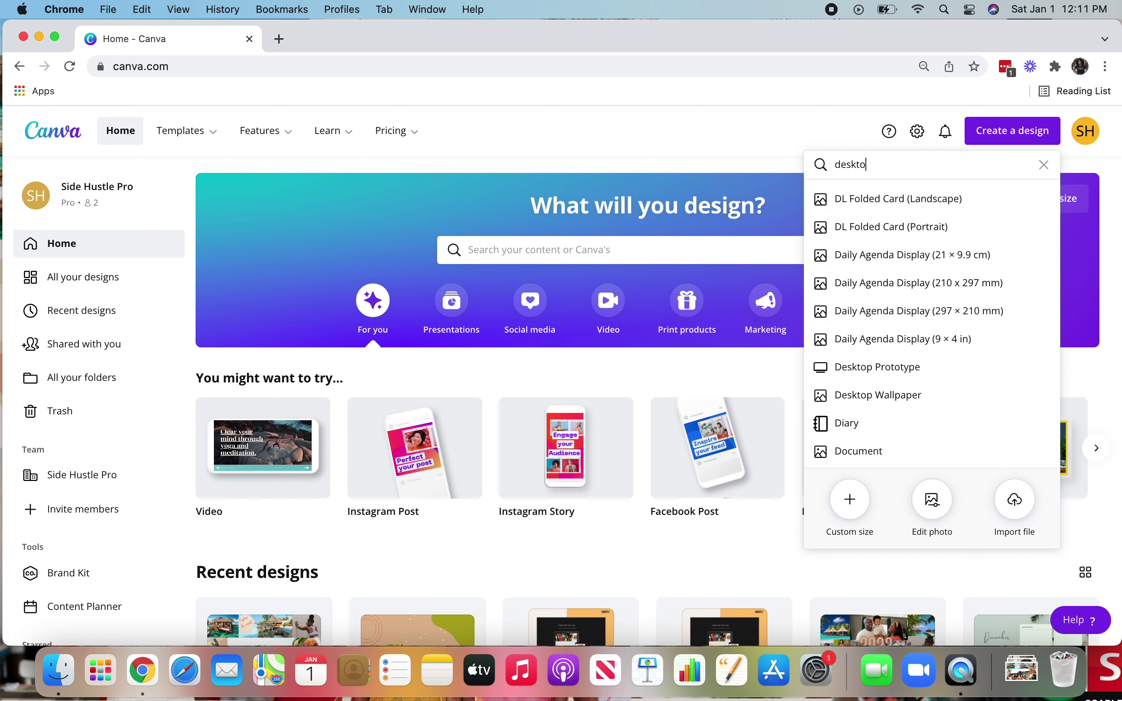
{"action": "type", "text": "p wallp"}
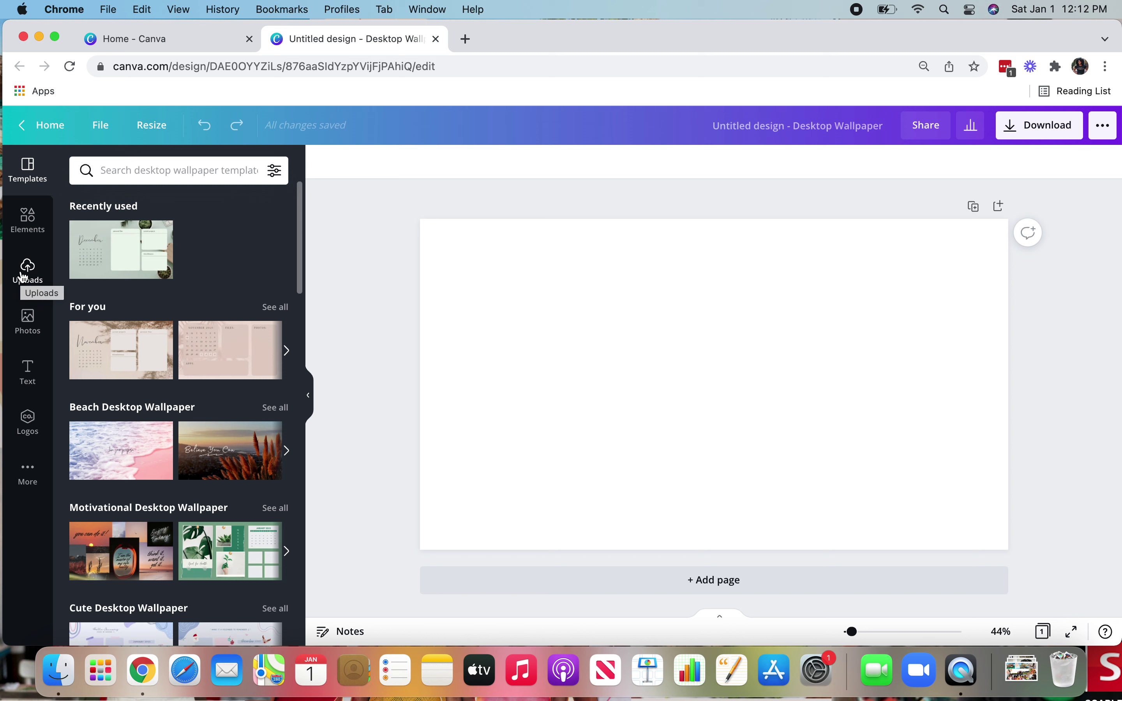
From Uploads, add the overwater bungalow, beach rocks, wall-leaning woman and money collage photos to the page
{"action": "left_click", "coordinate": [22, 277]}
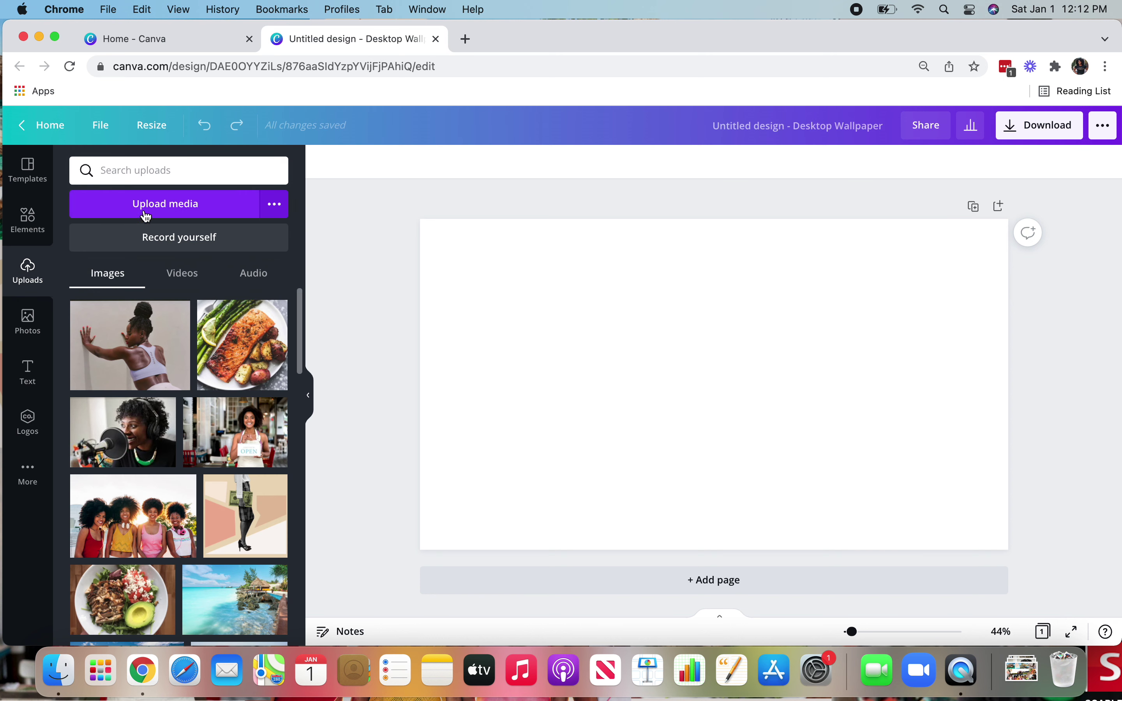
{"action": "left_click", "coordinate": [165, 204]}
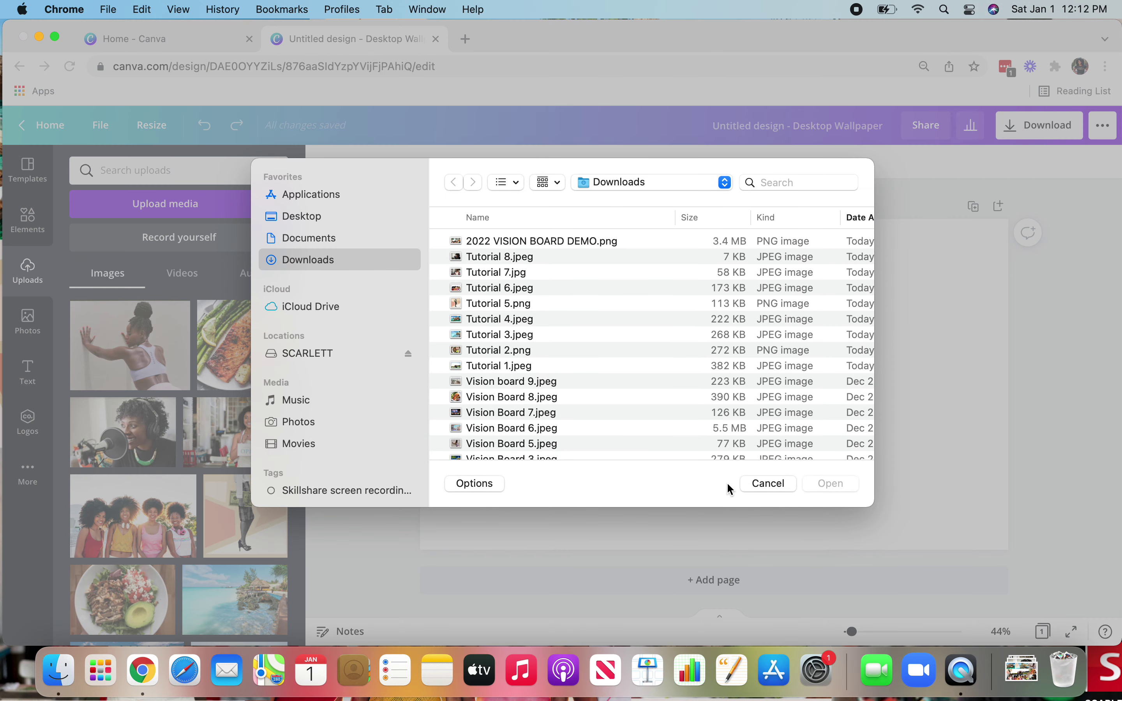
{"action": "left_click", "coordinate": [755, 482]}
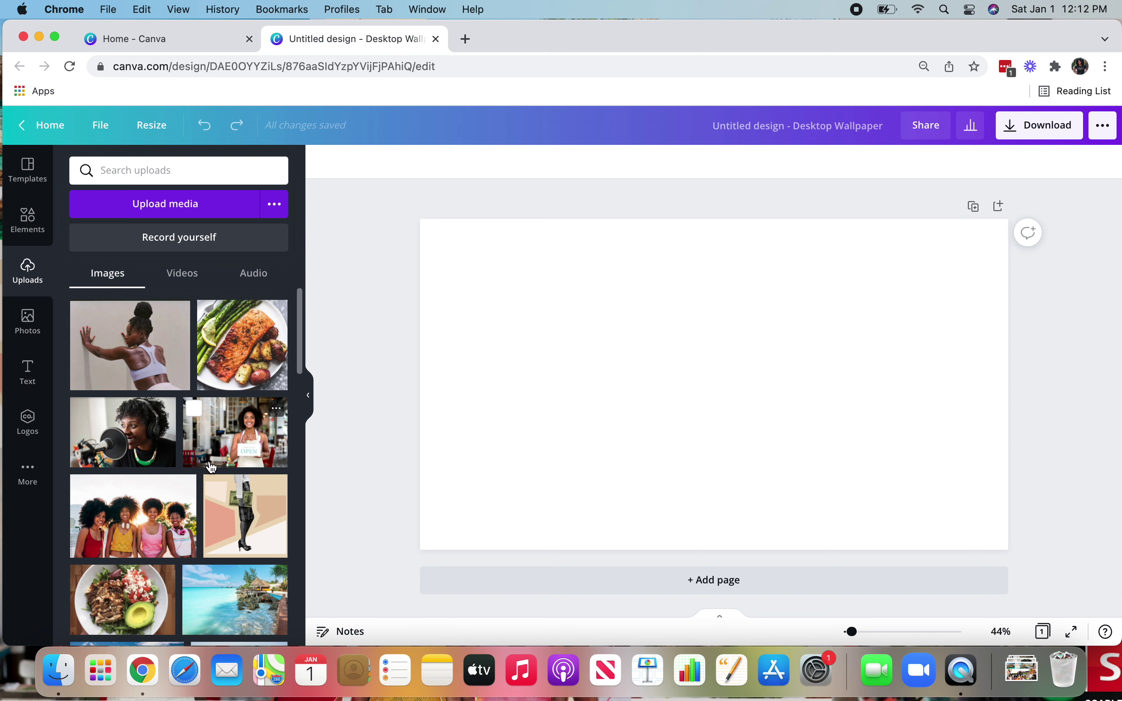
{"action": "scroll", "coordinate": [185, 492], "scroll_direction": "down", "scroll_amount": 5}
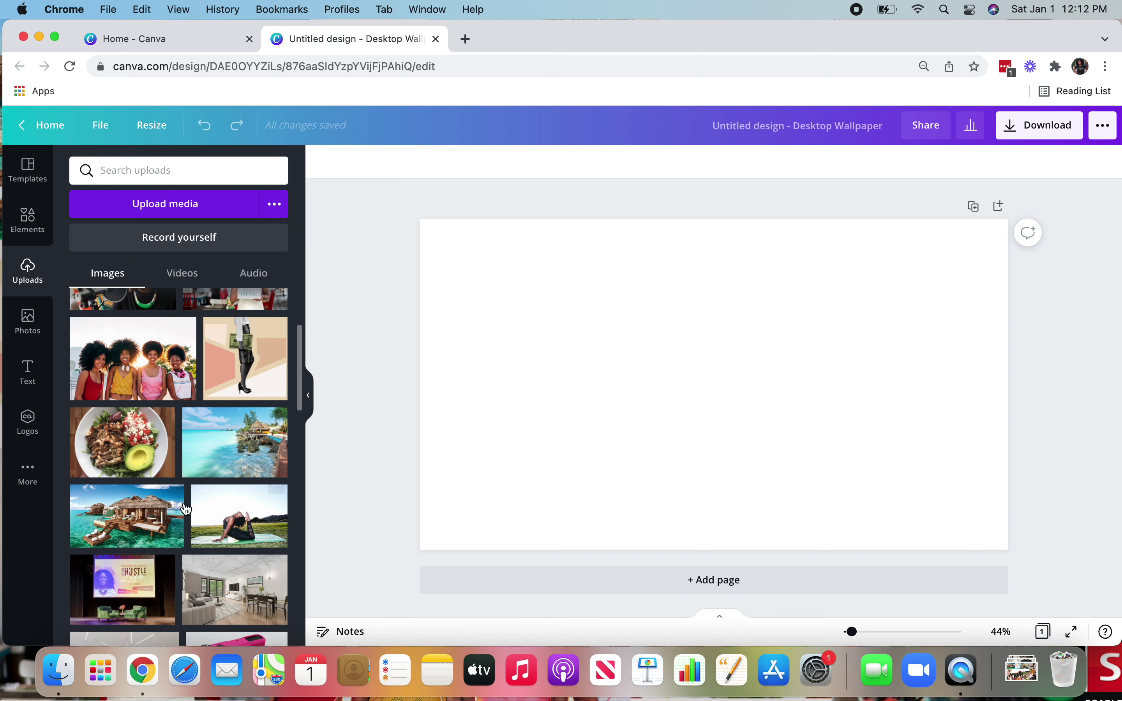
{"action": "left_click", "coordinate": [155, 519]}
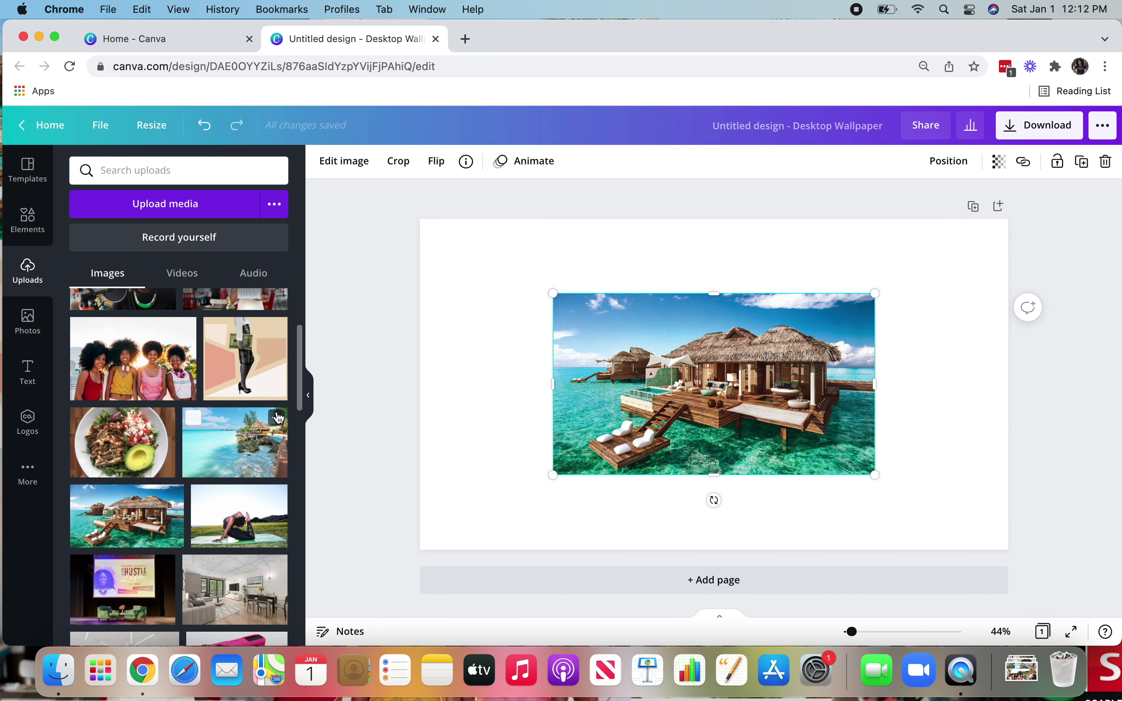
{"action": "left_click", "coordinate": [259, 439]}
{"action": "scroll", "coordinate": [259, 439], "scroll_direction": "up", "scroll_amount": 2}
{"action": "scroll", "coordinate": [259, 439], "scroll_direction": "up", "scroll_amount": 3}
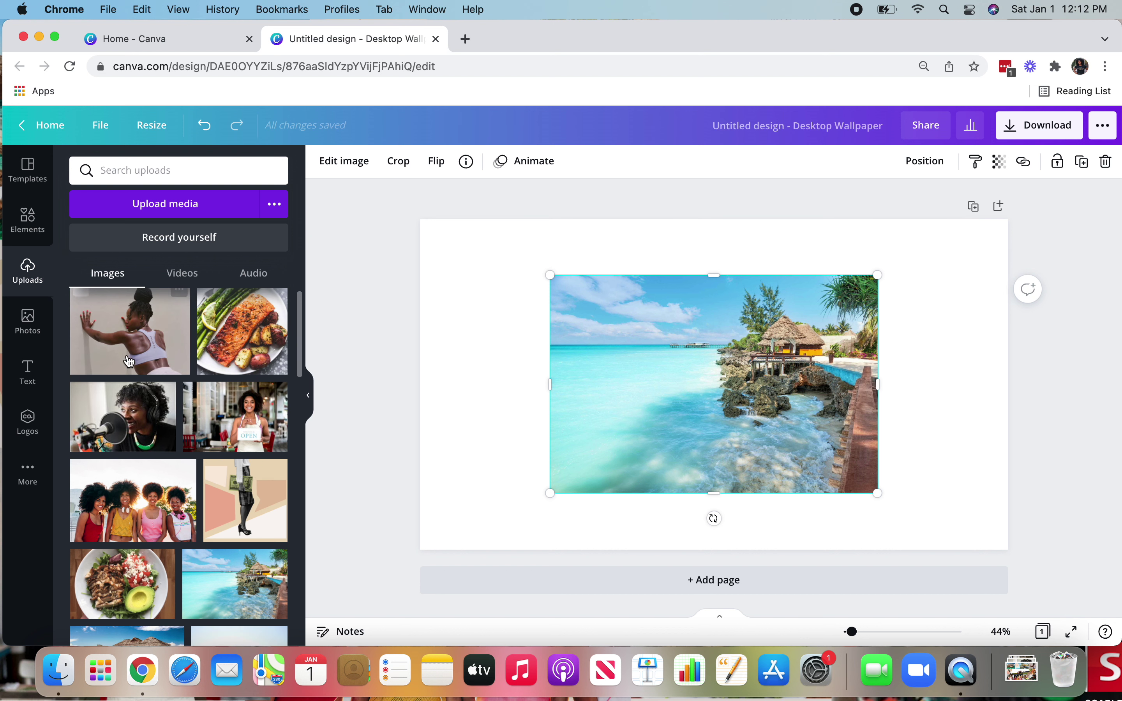
{"action": "left_click", "coordinate": [130, 357]}
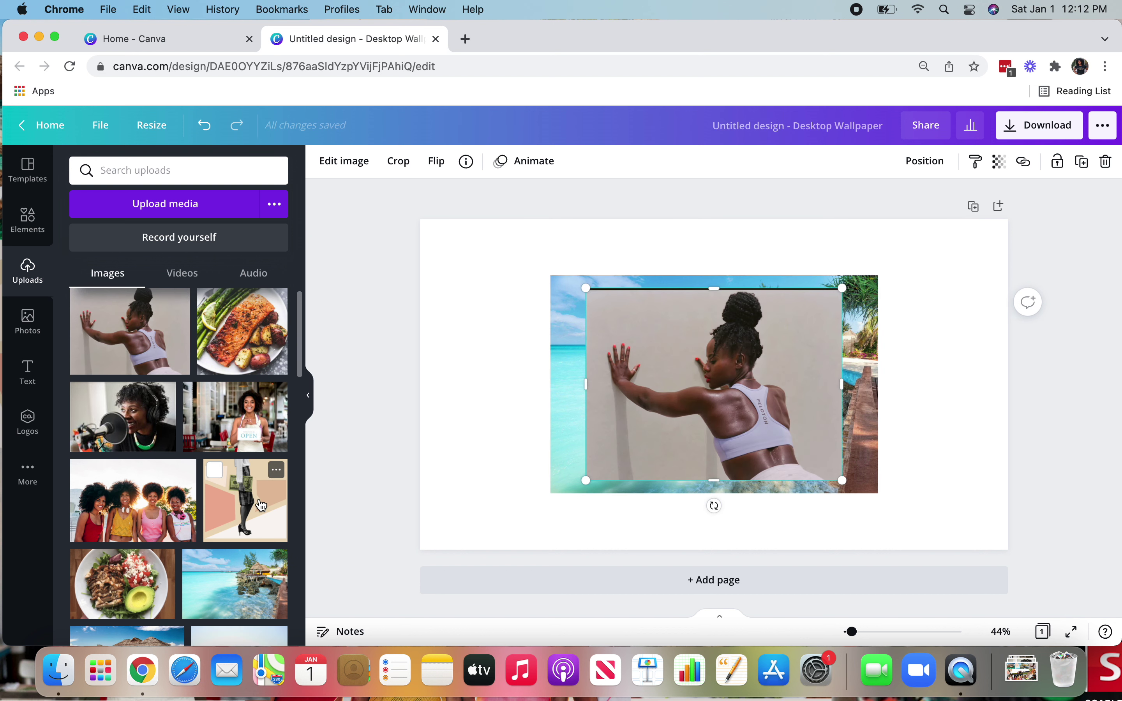
{"action": "left_click_drag", "start_coordinate": [262, 506], "coordinate": [839, 426]}
Move the beach photo to the right and the bungalow photo toward the top-left corner
{"action": "left_click_drag", "start_coordinate": [713, 383], "coordinate": [746, 309]}
{"action": "left_click_drag", "start_coordinate": [588, 447], "coordinate": [455, 375]}
{"action": "left_click_drag", "start_coordinate": [797, 273], "coordinate": [1003, 416]}
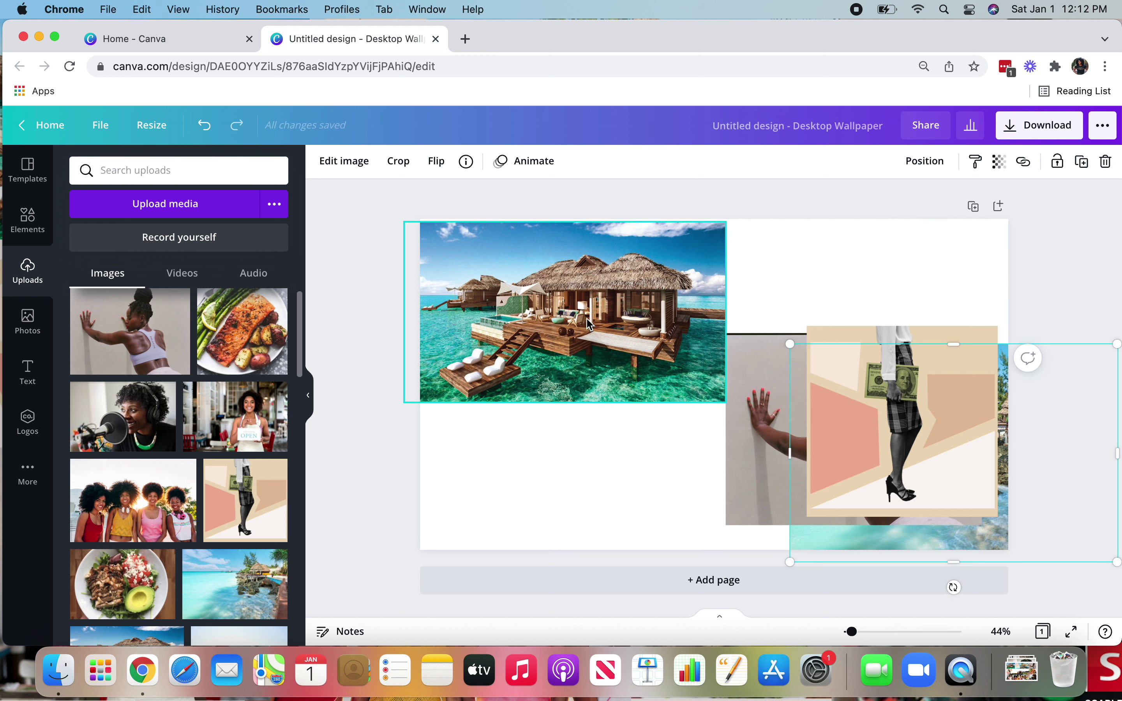
{"action": "left_click", "coordinate": [590, 319]}
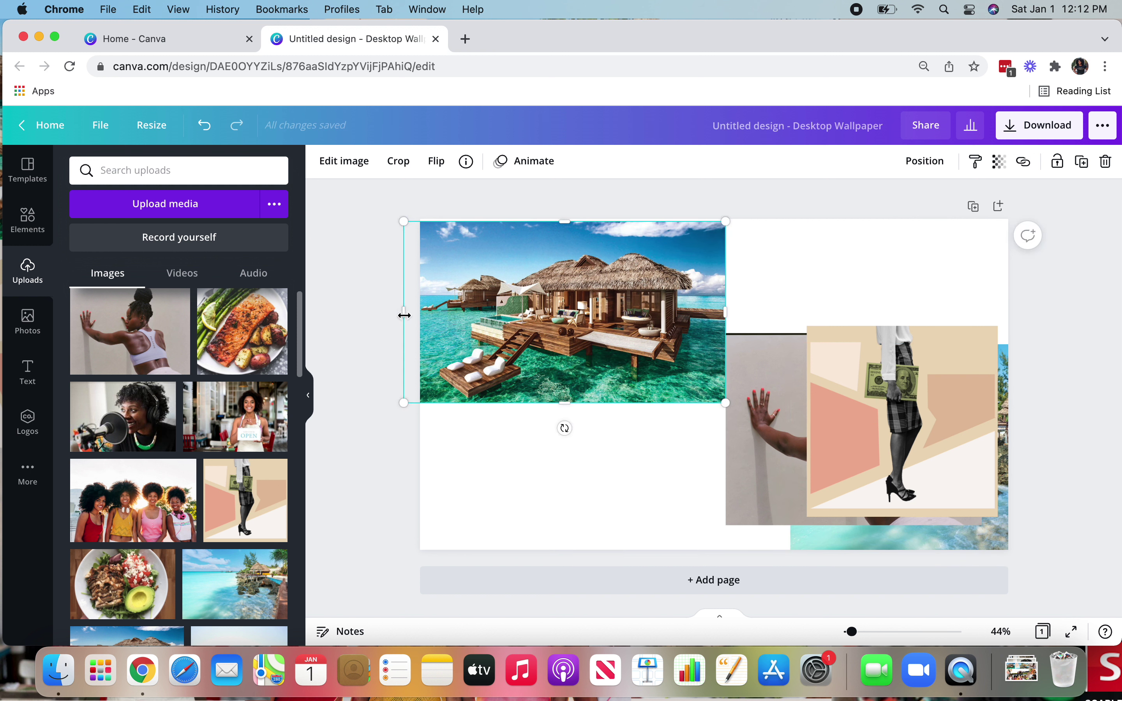
Shrink the bungalow photo into the top-left corner and move the woman photo lower left
{"action": "left_click_drag", "start_coordinate": [405, 316], "coordinate": [444, 313]}
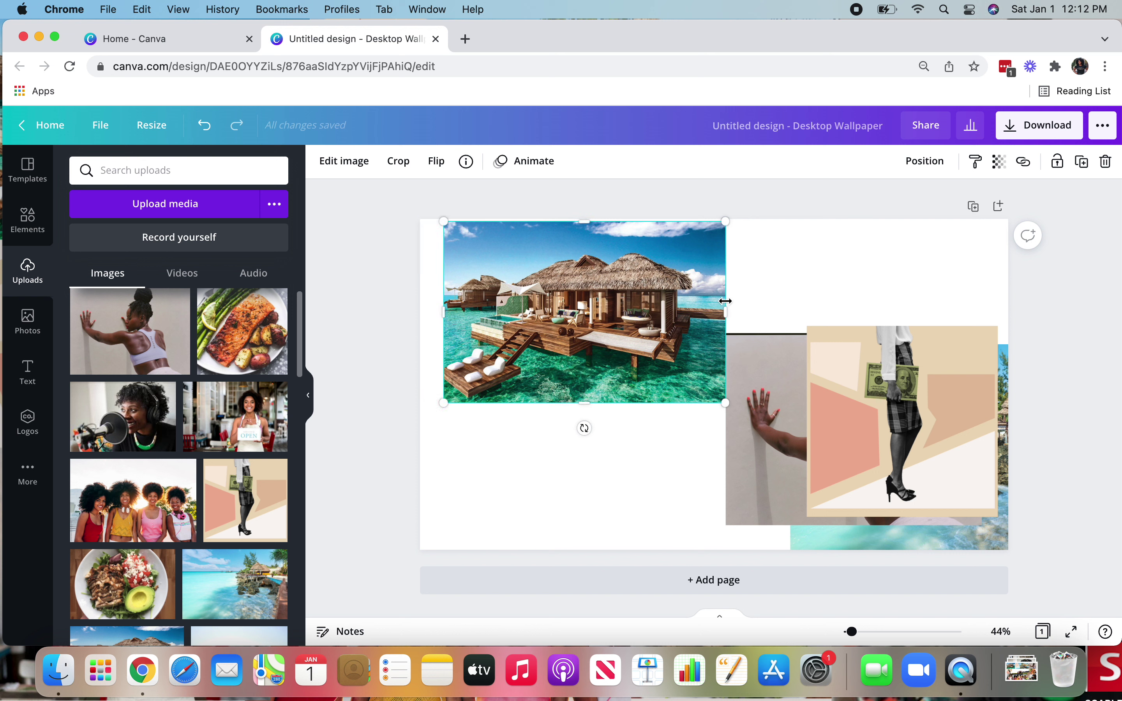
{"action": "left_click_drag", "start_coordinate": [726, 302], "coordinate": [647, 311]}
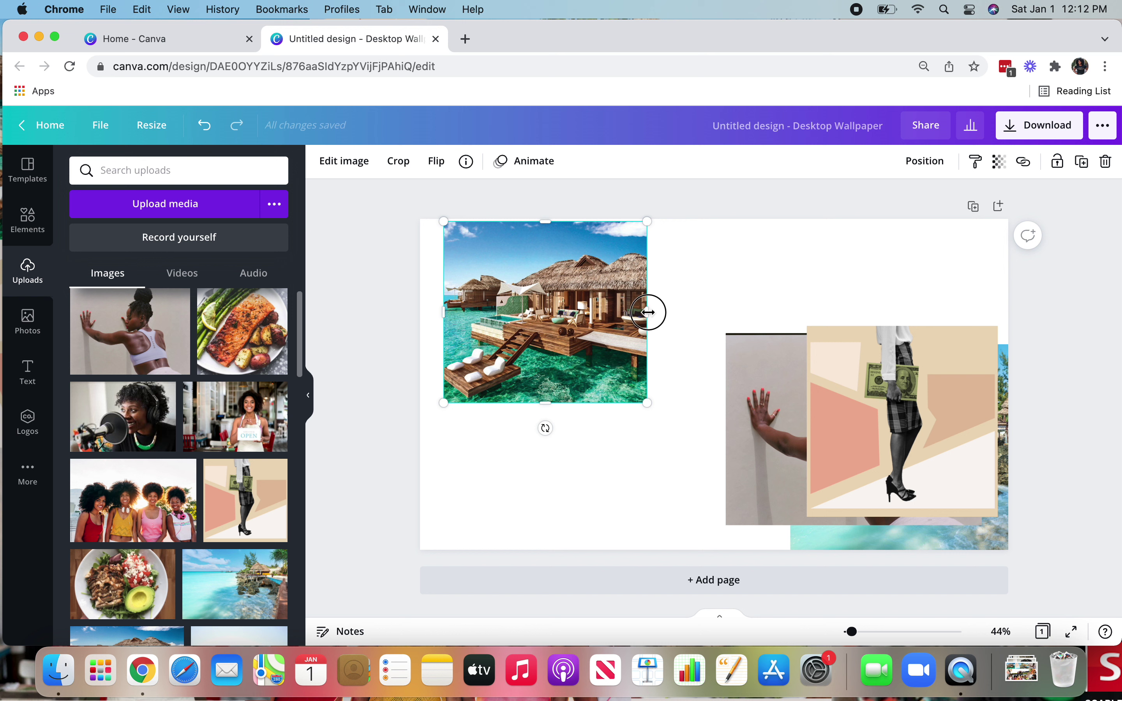
{"action": "left_click_drag", "start_coordinate": [649, 312], "coordinate": [685, 343]}
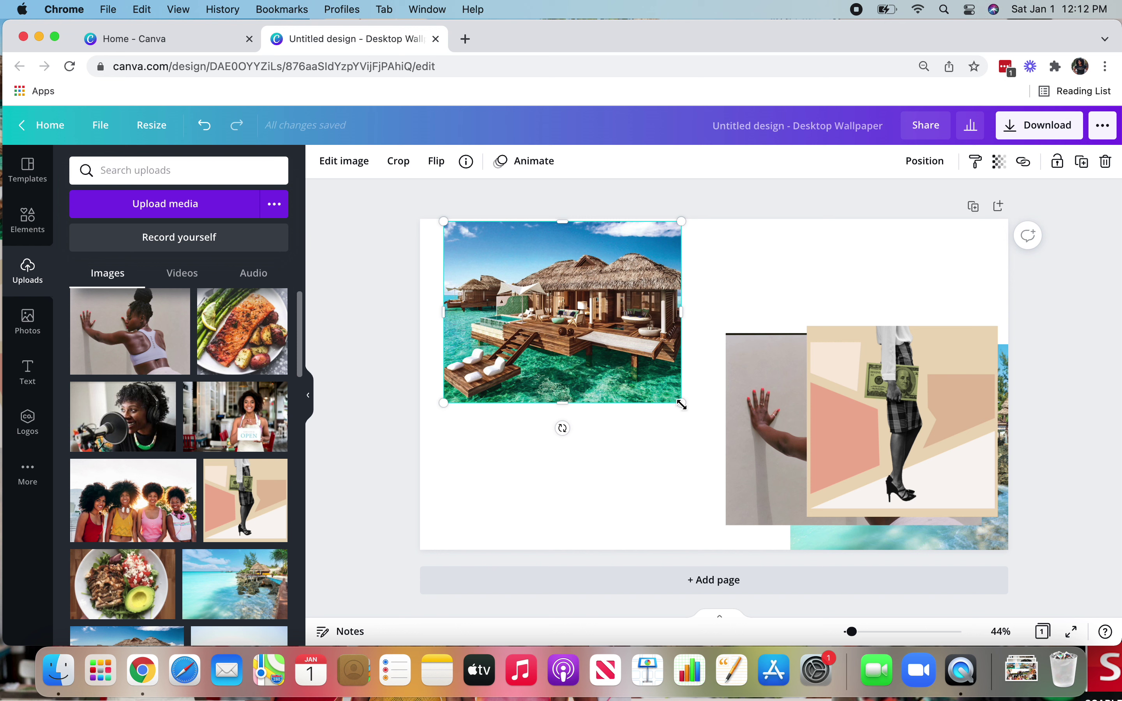
{"action": "left_click_drag", "start_coordinate": [681, 404], "coordinate": [630, 363]}
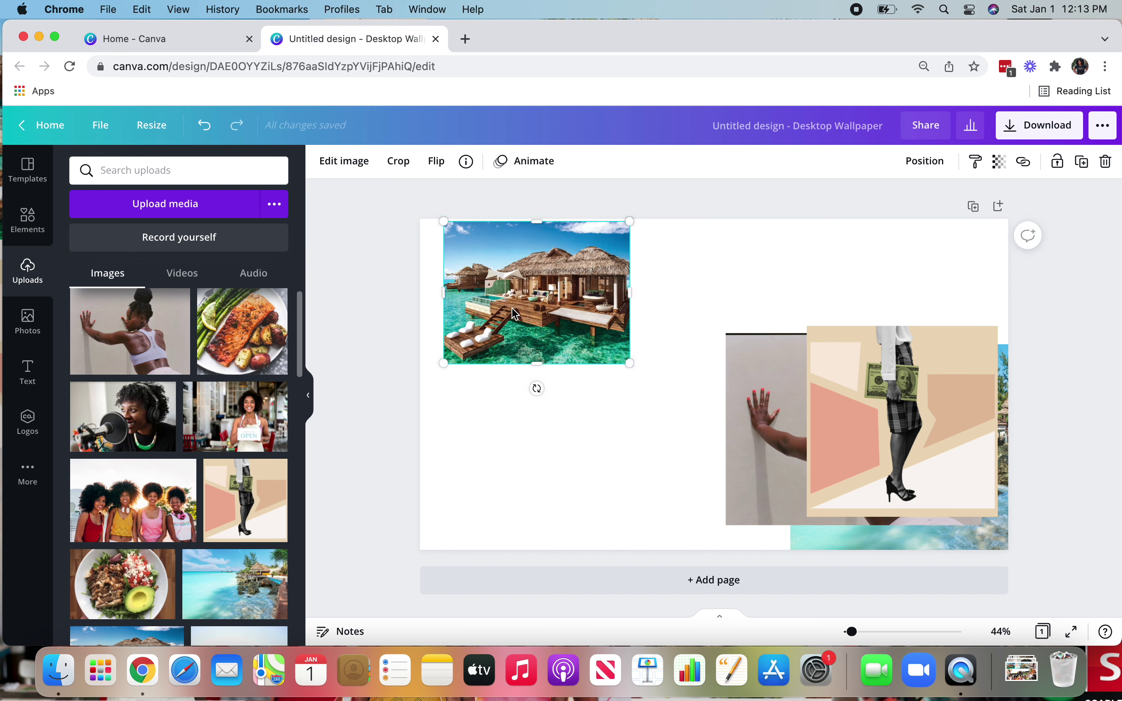
{"action": "left_click_drag", "start_coordinate": [516, 315], "coordinate": [508, 304]}
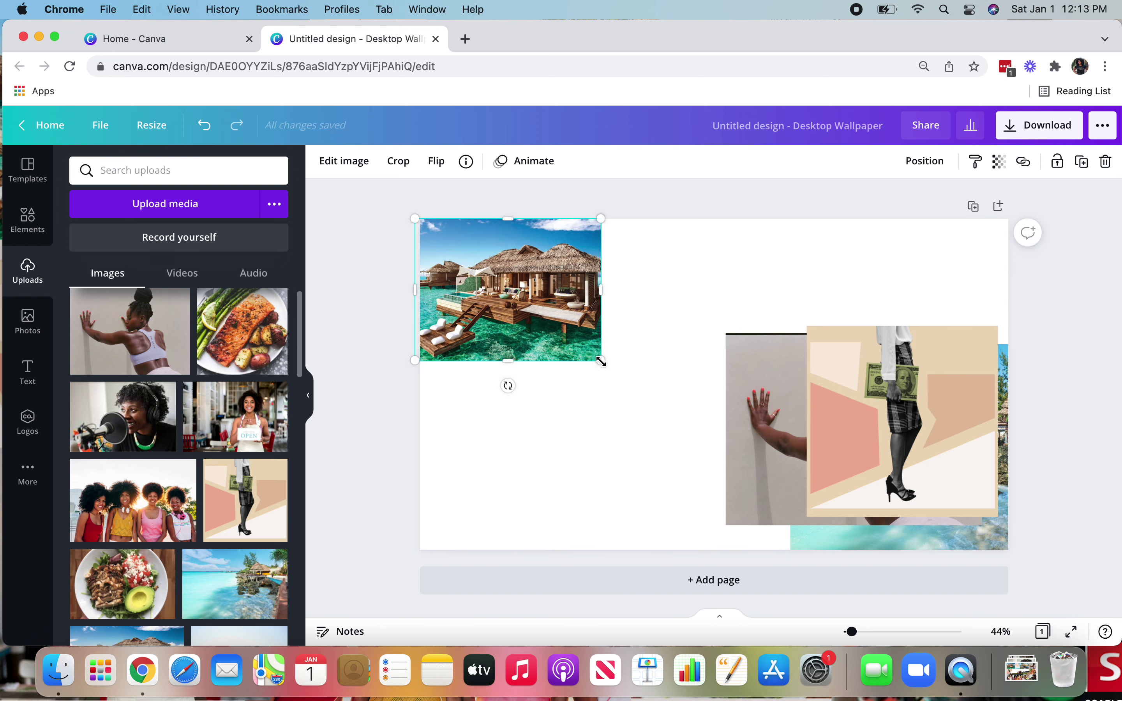
{"action": "left_click_drag", "start_coordinate": [601, 361], "coordinate": [556, 327]}
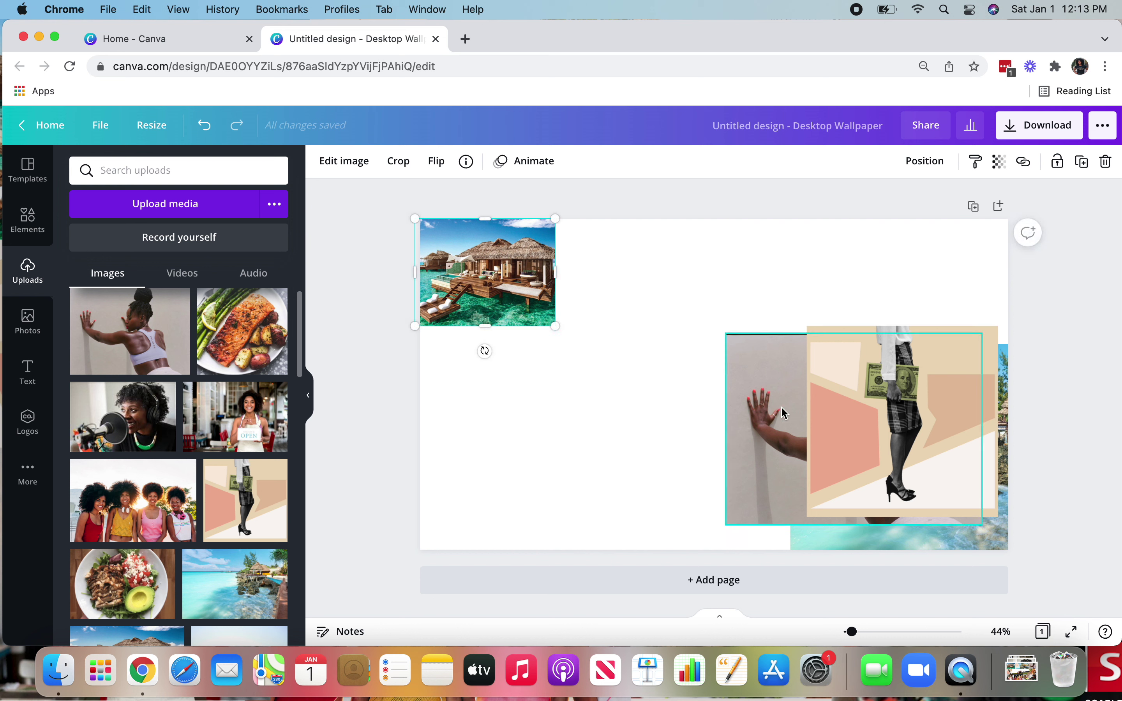
{"action": "left_click_drag", "start_coordinate": [742, 409], "coordinate": [453, 496]}
Move the beach photo to the top middle, shrinking and trimming it level with the bungalow
{"action": "left_click_drag", "start_coordinate": [818, 521], "coordinate": [578, 358]}
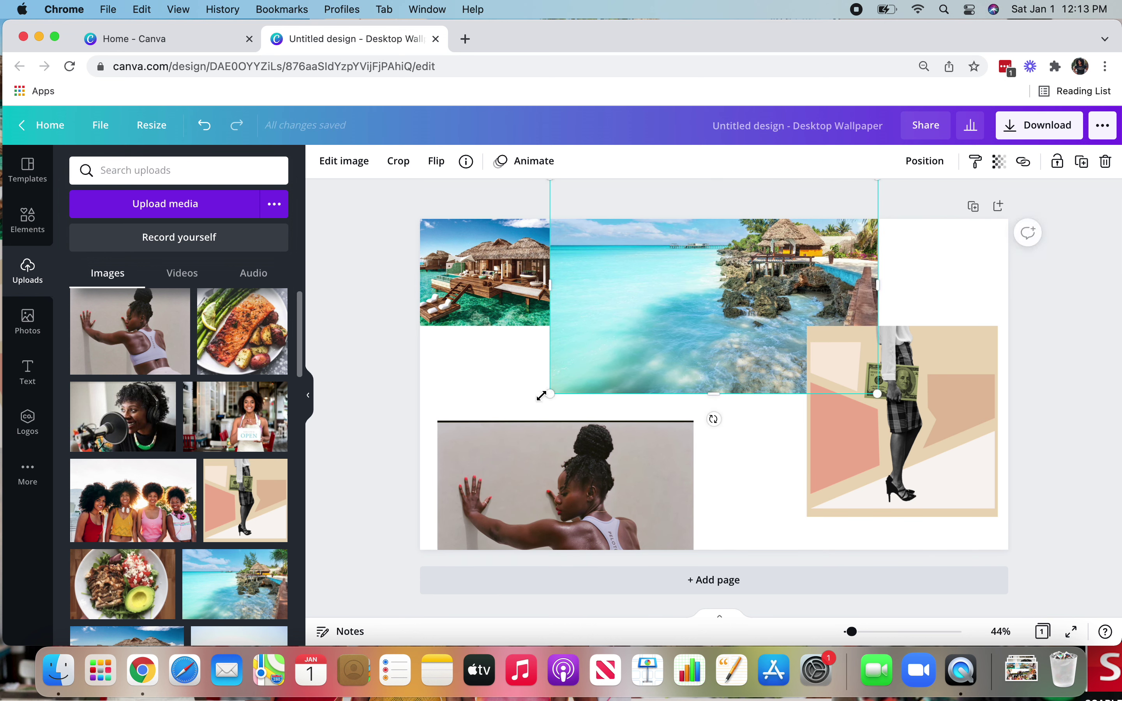
{"action": "left_click_drag", "start_coordinate": [541, 396], "coordinate": [628, 341]}
{"action": "left_click_drag", "start_coordinate": [636, 258], "coordinate": [585, 258]}
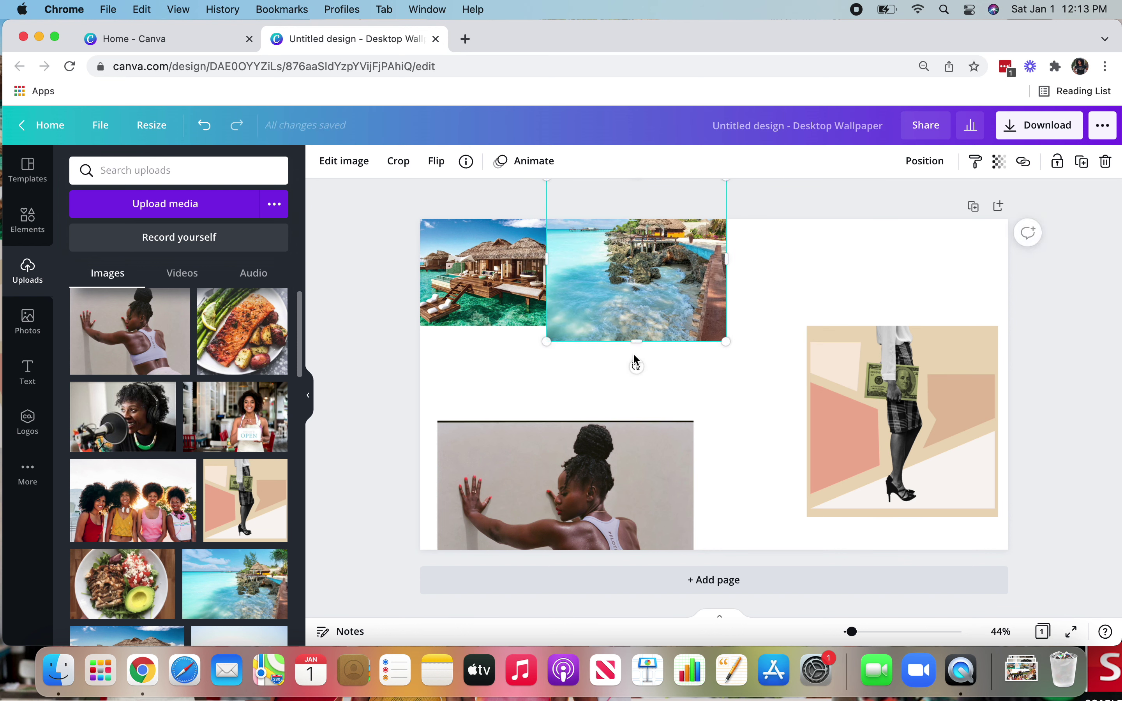
{"action": "left_click_drag", "start_coordinate": [637, 342], "coordinate": [639, 327]}
Place the wall-leaning woman photo straight in the top-right corner at about 650 by 487
{"action": "left_click_drag", "start_coordinate": [601, 453], "coordinate": [648, 327]}
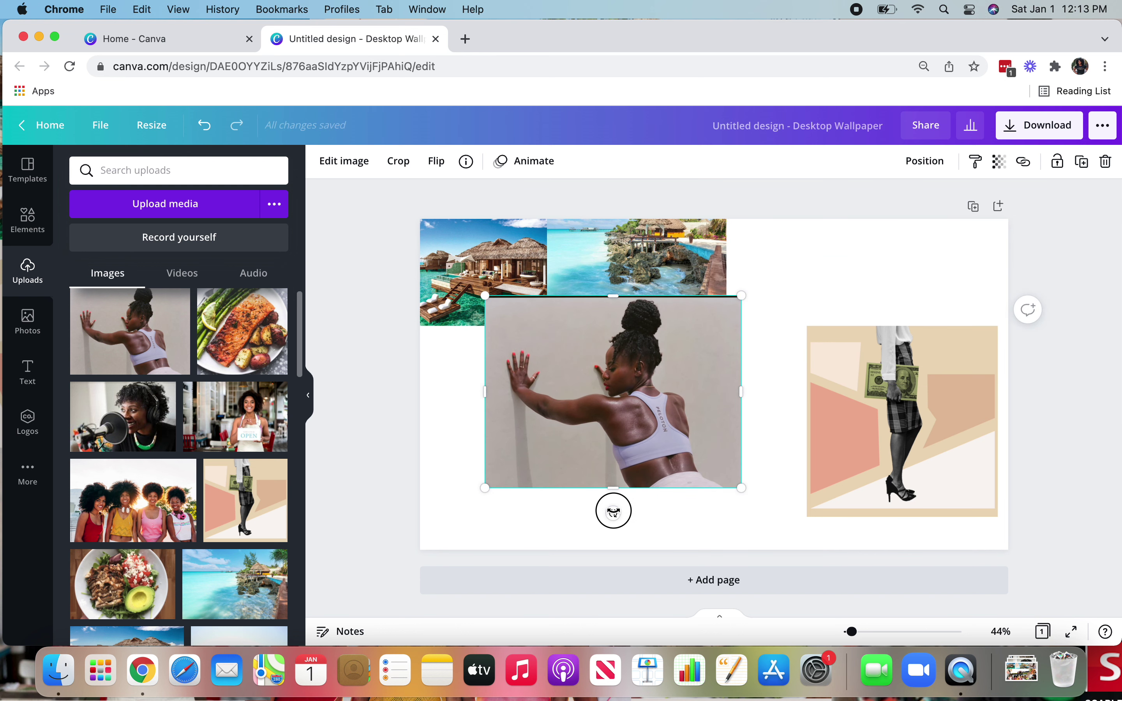
{"action": "left_click_drag", "start_coordinate": [613, 512], "coordinate": [617, 471]}
{"action": "left_click_drag", "start_coordinate": [609, 514], "coordinate": [612, 515]}
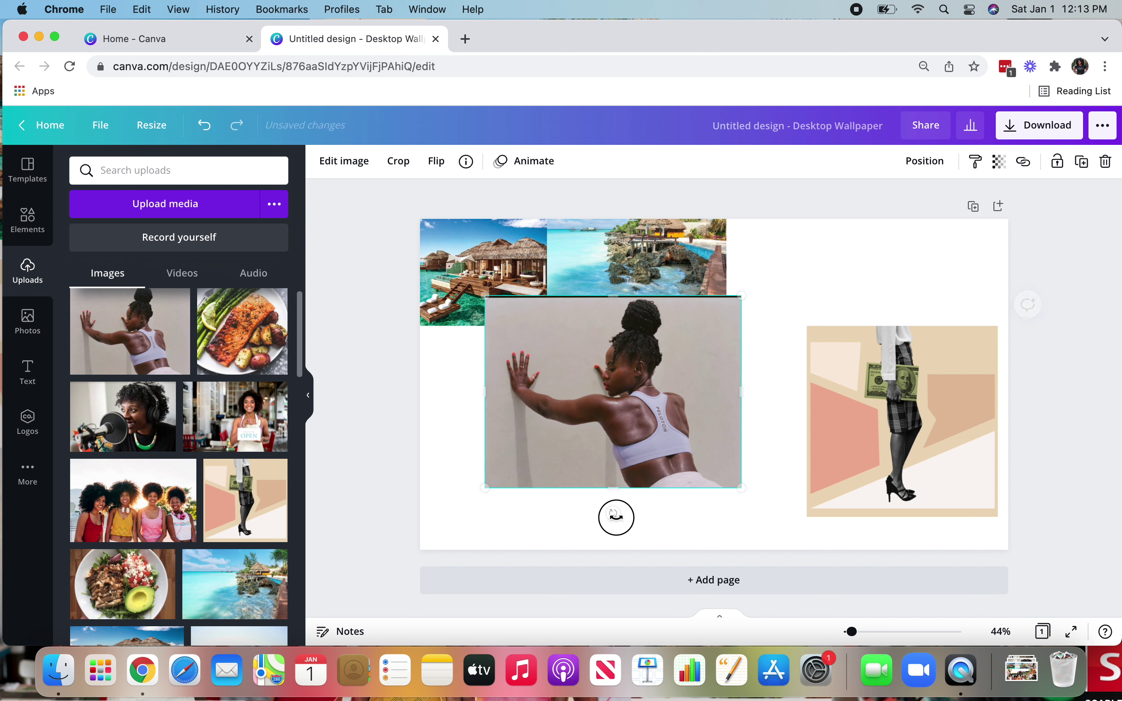
{"action": "left_click_drag", "start_coordinate": [618, 439], "coordinate": [903, 351]}
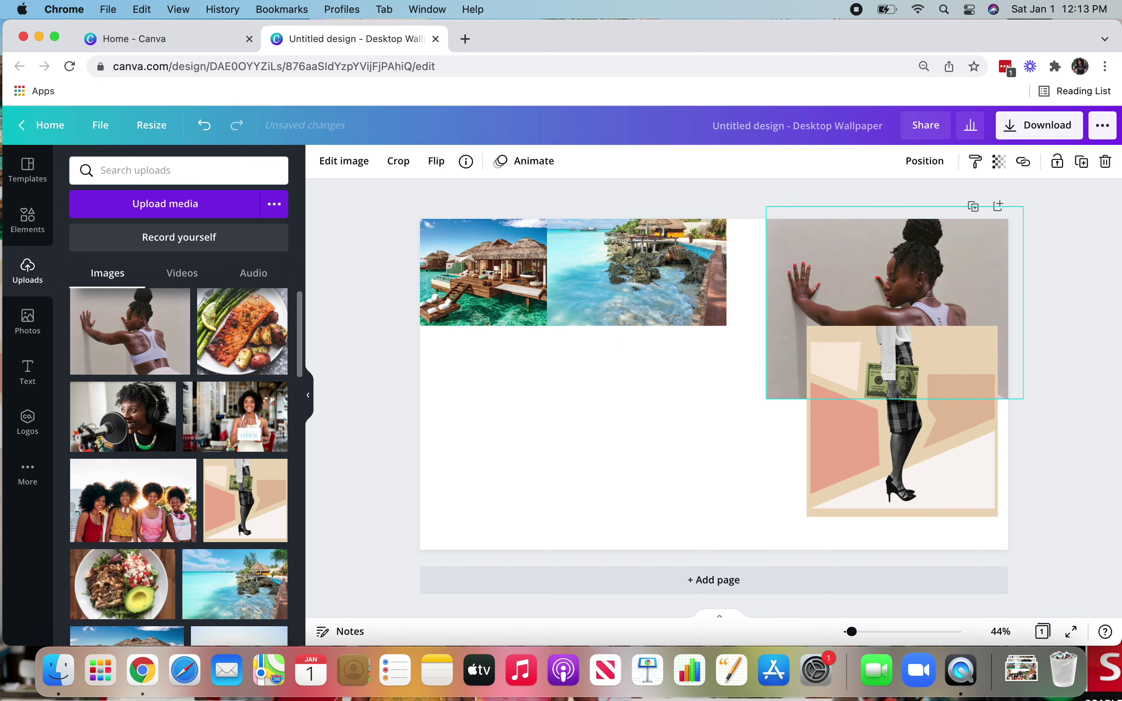
{"action": "left_click_drag", "start_coordinate": [769, 397], "coordinate": [838, 358]}
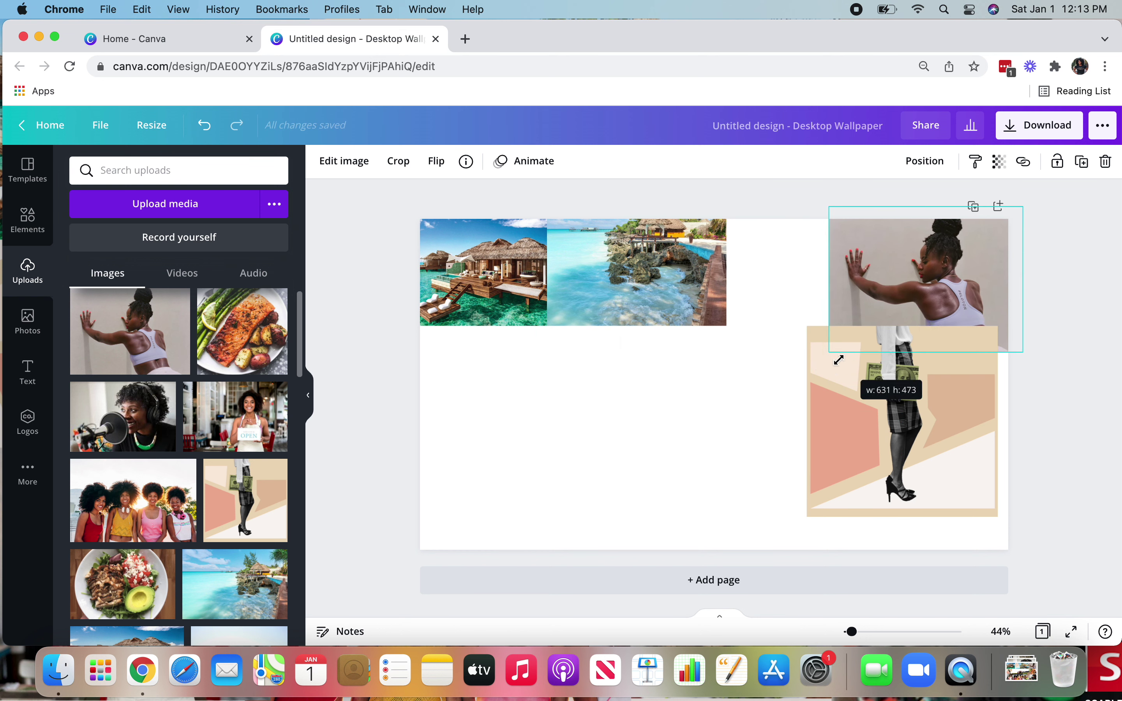
Widen and heighten the beach photo so it spans to the woman photo and meets the page top
{"action": "left_click", "coordinate": [715, 279]}
{"action": "left_click_drag", "start_coordinate": [728, 254], "coordinate": [830, 257]}
{"action": "left_click_drag", "start_coordinate": [689, 320], "coordinate": [686, 383]}
{"action": "left_click_drag", "start_coordinate": [707, 297], "coordinate": [705, 339]}
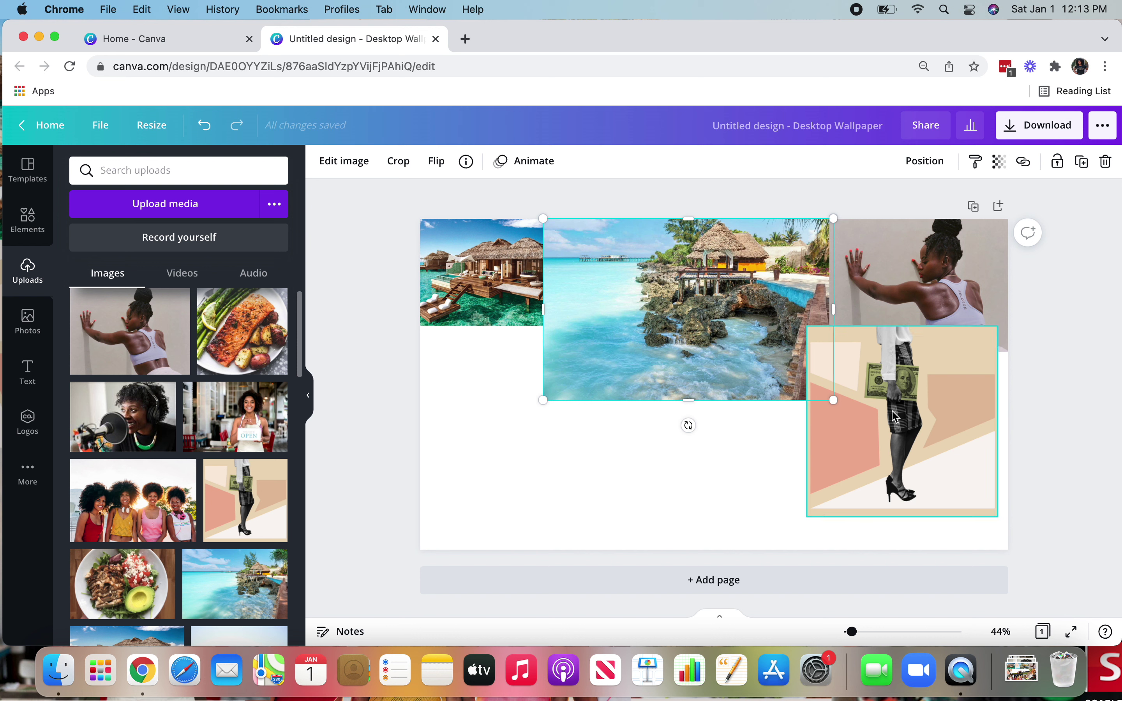
Shrink the money-and-heels image, send it backward behind the beach photo, and align it under the bungalow
{"action": "left_click_drag", "start_coordinate": [896, 418], "coordinate": [508, 413]}
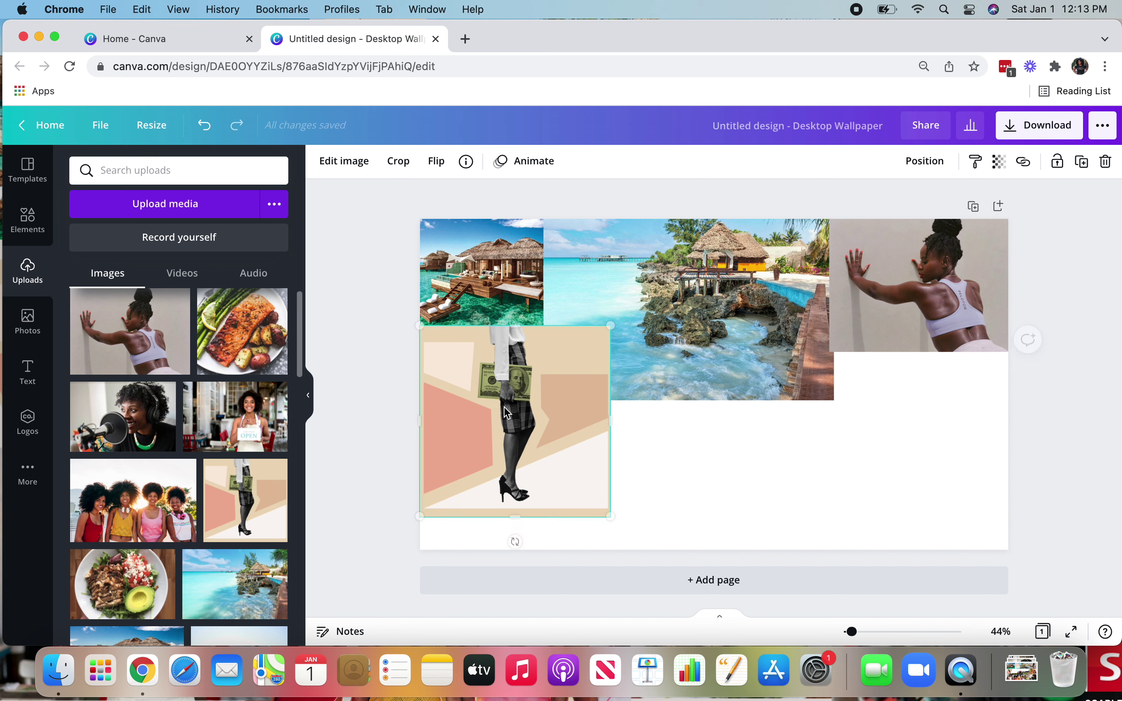
{"action": "left_click_drag", "start_coordinate": [612, 516], "coordinate": [545, 448]}
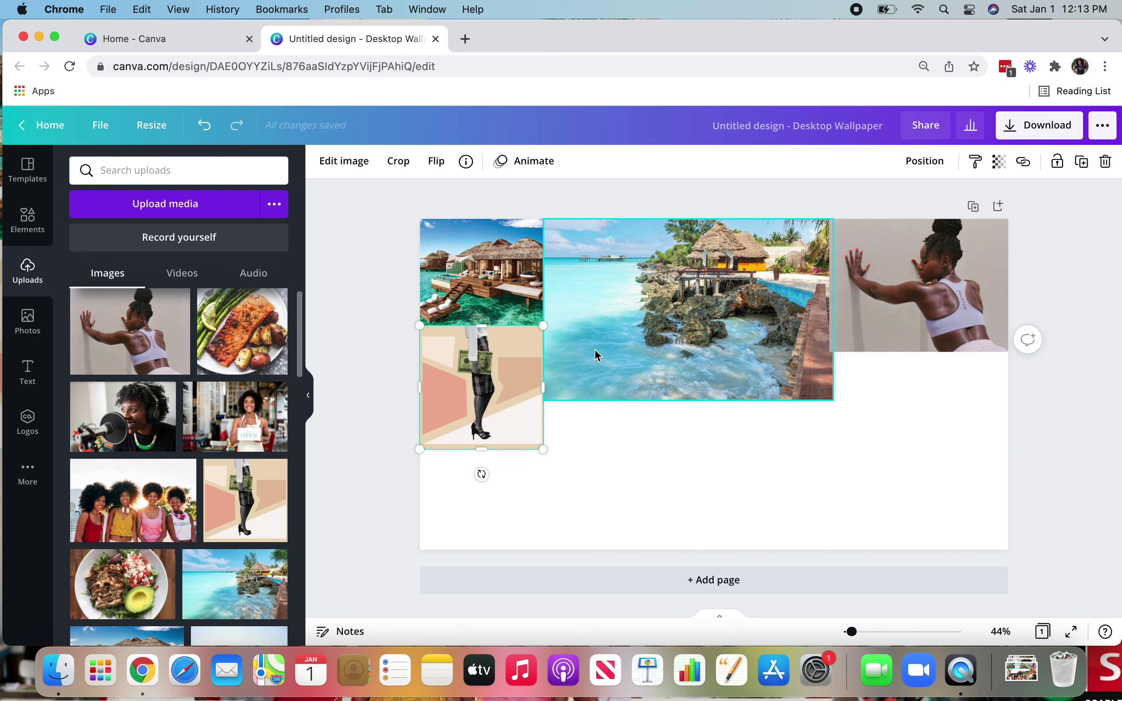
{"action": "left_click", "coordinate": [585, 374]}
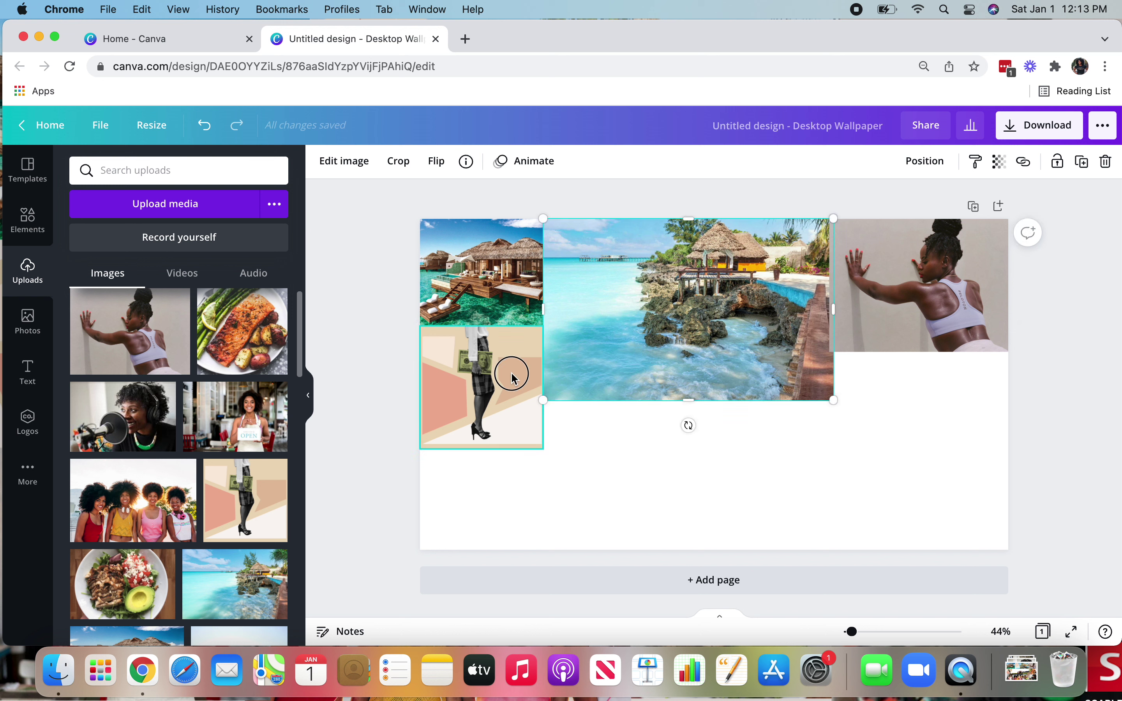
{"action": "left_click_drag", "start_coordinate": [511, 371], "coordinate": [536, 377]}
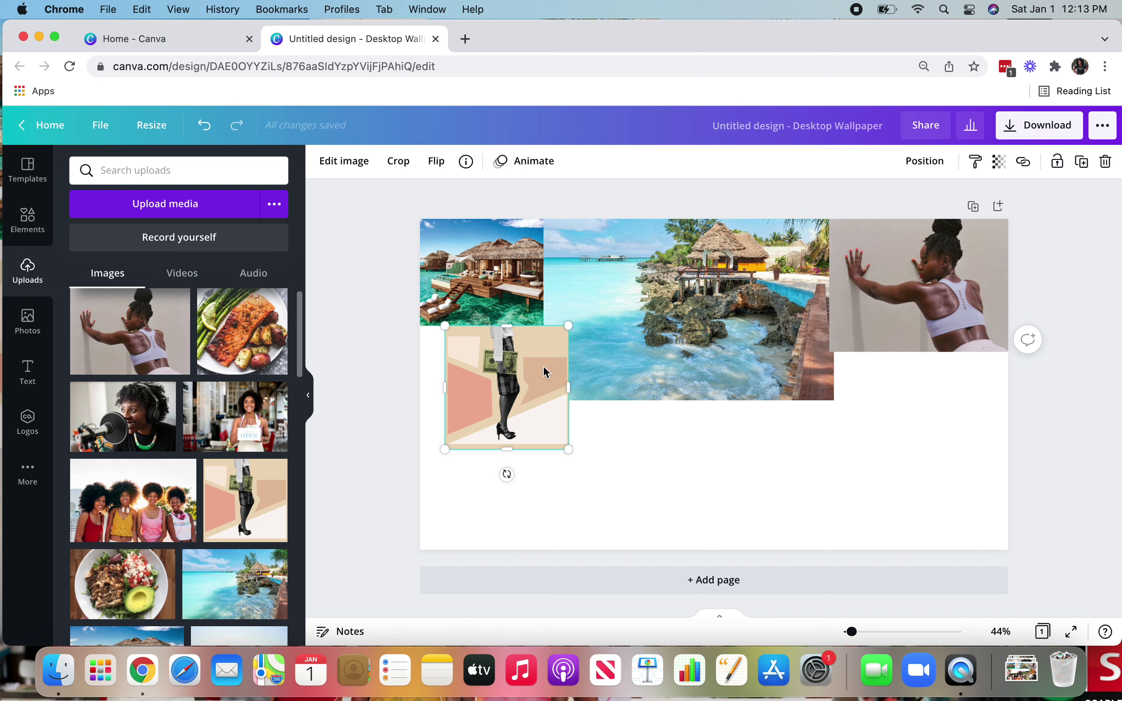
{"action": "left_click", "coordinate": [925, 164]}
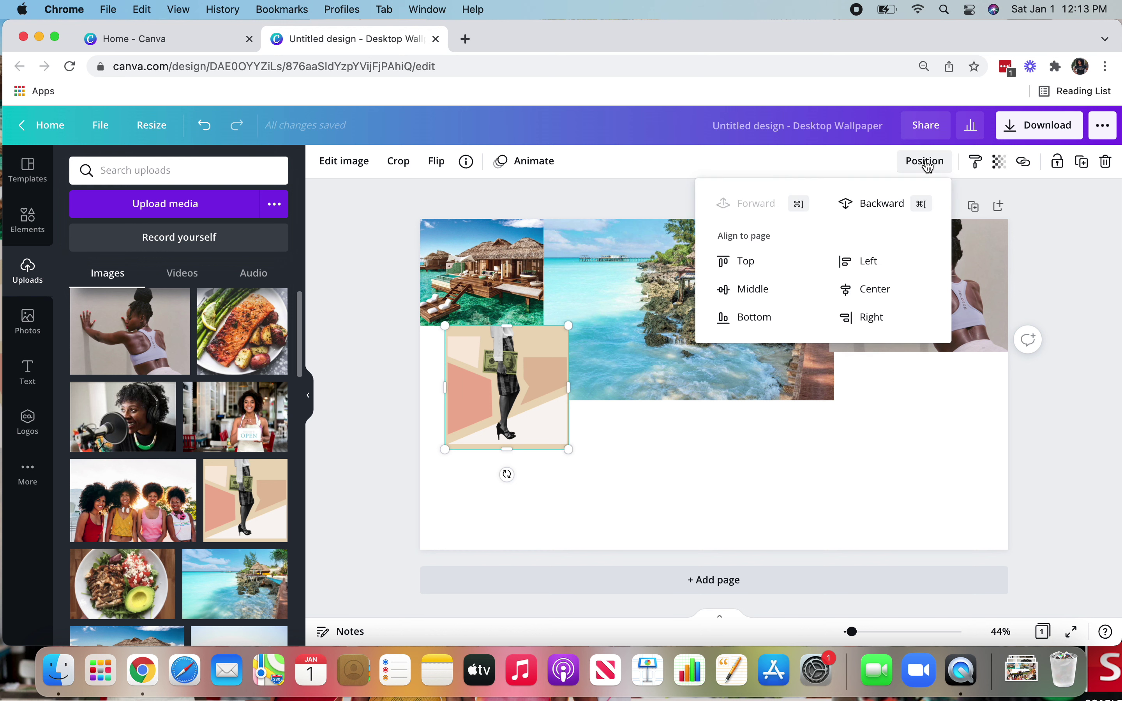
{"action": "left_click", "coordinate": [885, 211]}
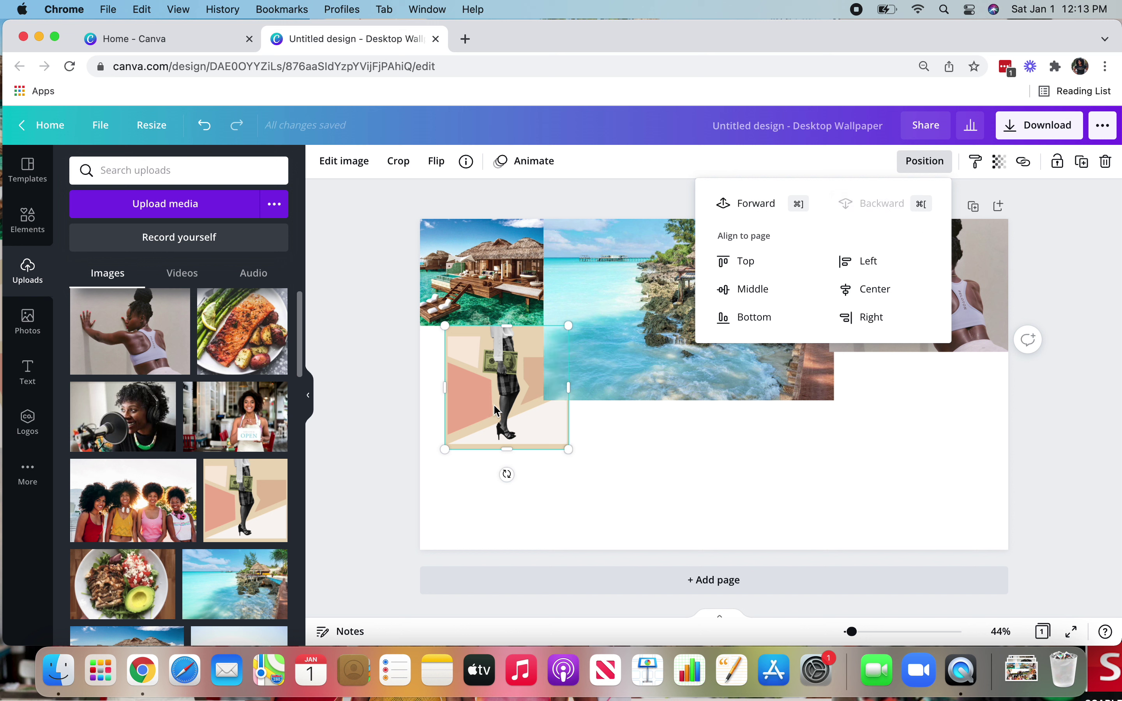
{"action": "left_click_drag", "start_coordinate": [495, 411], "coordinate": [473, 411]}
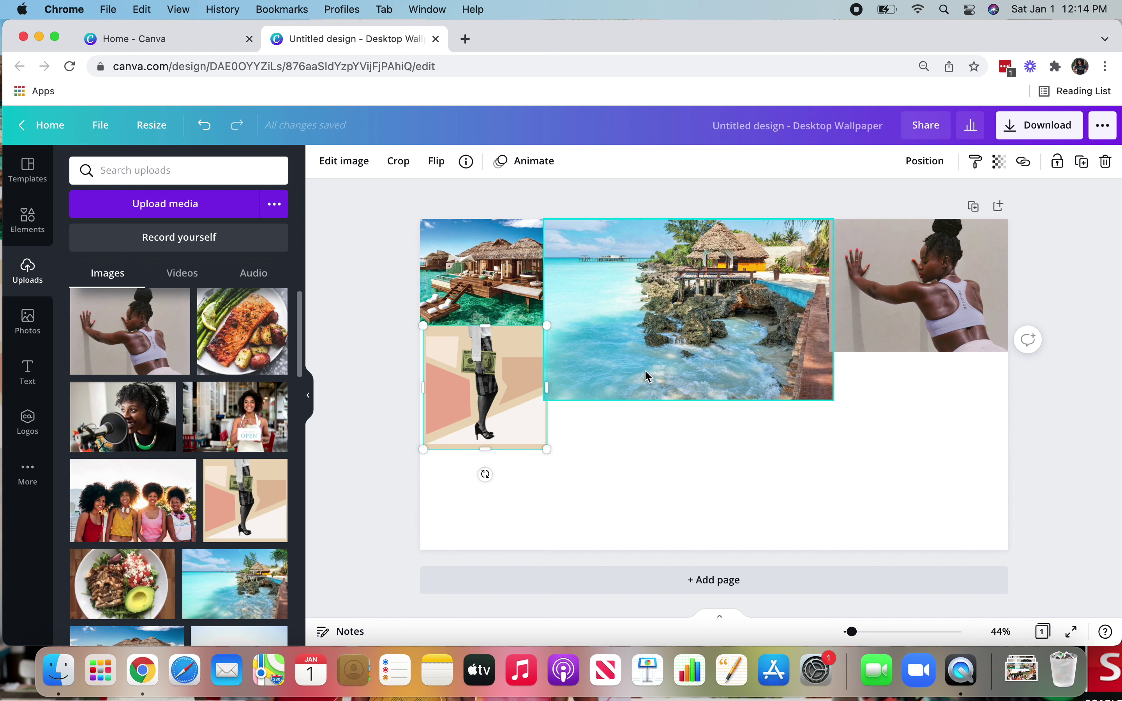
{"action": "scroll", "coordinate": [209, 522], "scroll_direction": "down", "scroll_amount": 3}
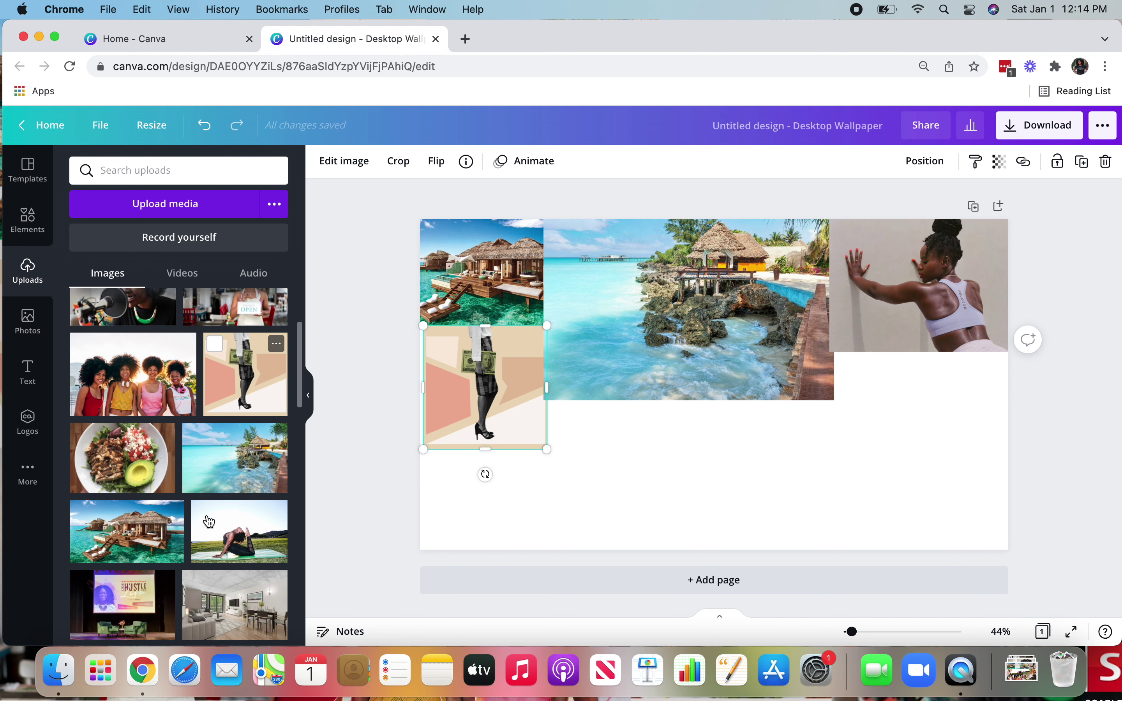
Add the yoga-on-a-mat photo and crop its top so it sits under the top row
{"action": "scroll", "coordinate": [209, 522], "scroll_direction": "down", "scroll_amount": 2}
{"action": "left_click", "coordinate": [237, 450]}
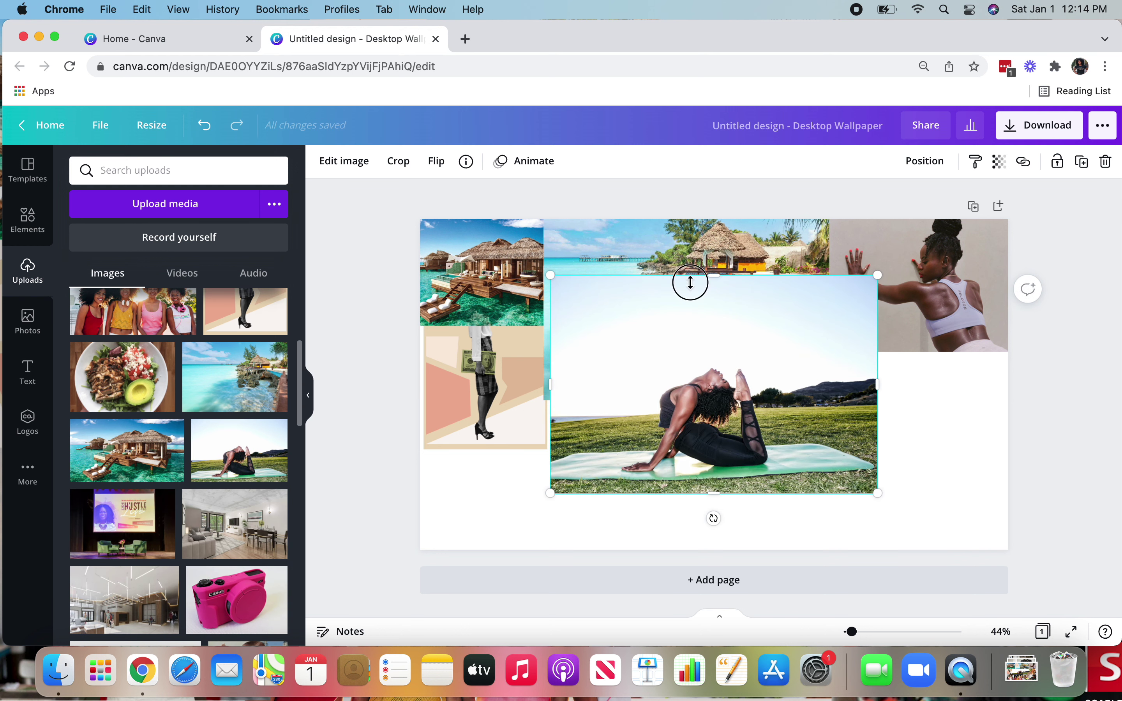
{"action": "left_click_drag", "start_coordinate": [719, 275], "coordinate": [637, 358]}
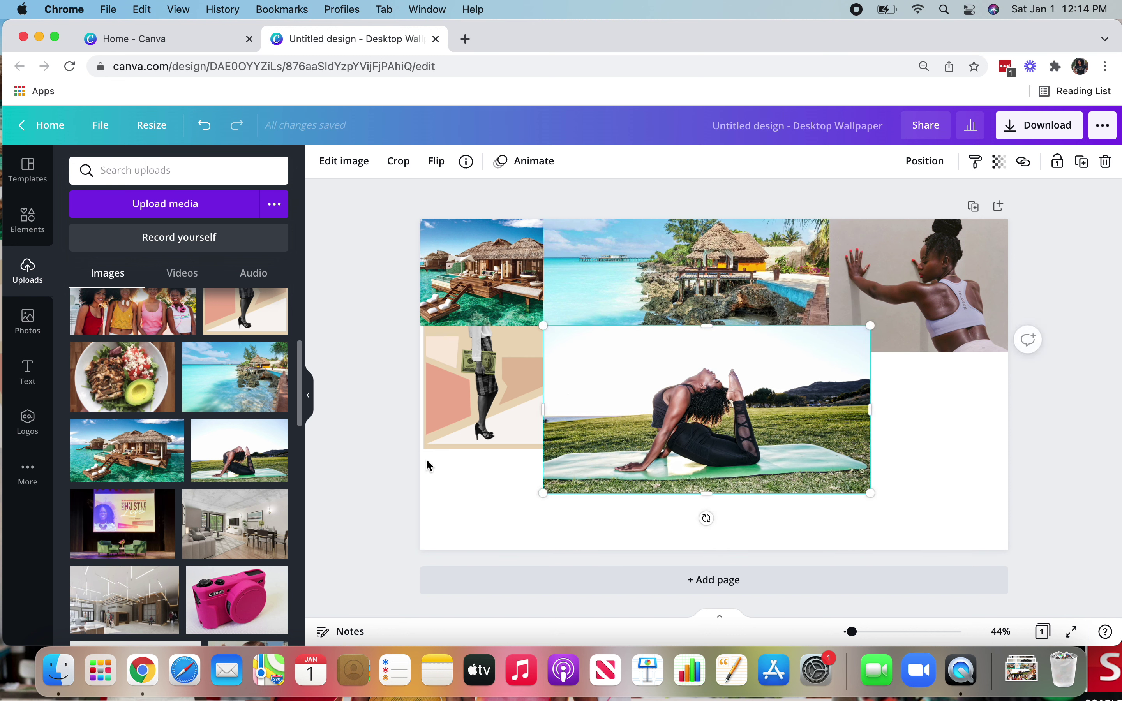
Add the salmon plate photo, shrink it, and place it on the collage's right side
{"action": "scroll", "coordinate": [232, 394], "scroll_direction": "up", "scroll_amount": 5}
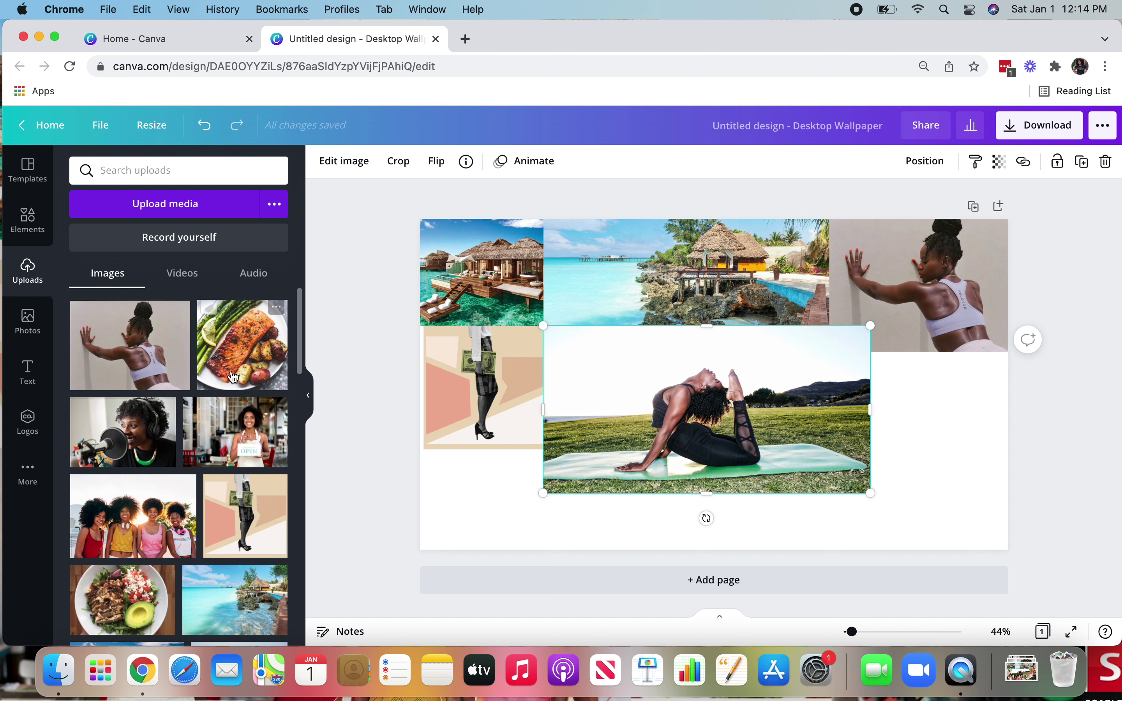
{"action": "left_click", "coordinate": [278, 339]}
{"action": "left_click_drag", "start_coordinate": [763, 417], "coordinate": [990, 429]}
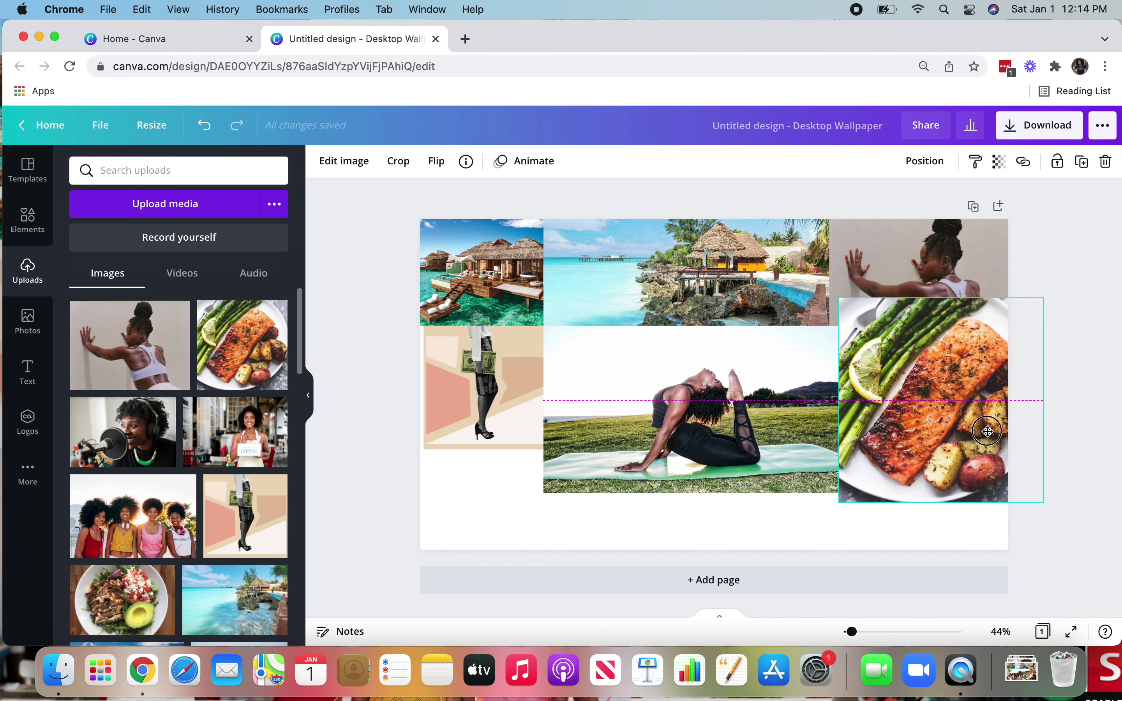
{"action": "left_click_drag", "start_coordinate": [837, 300], "coordinate": [863, 334]}
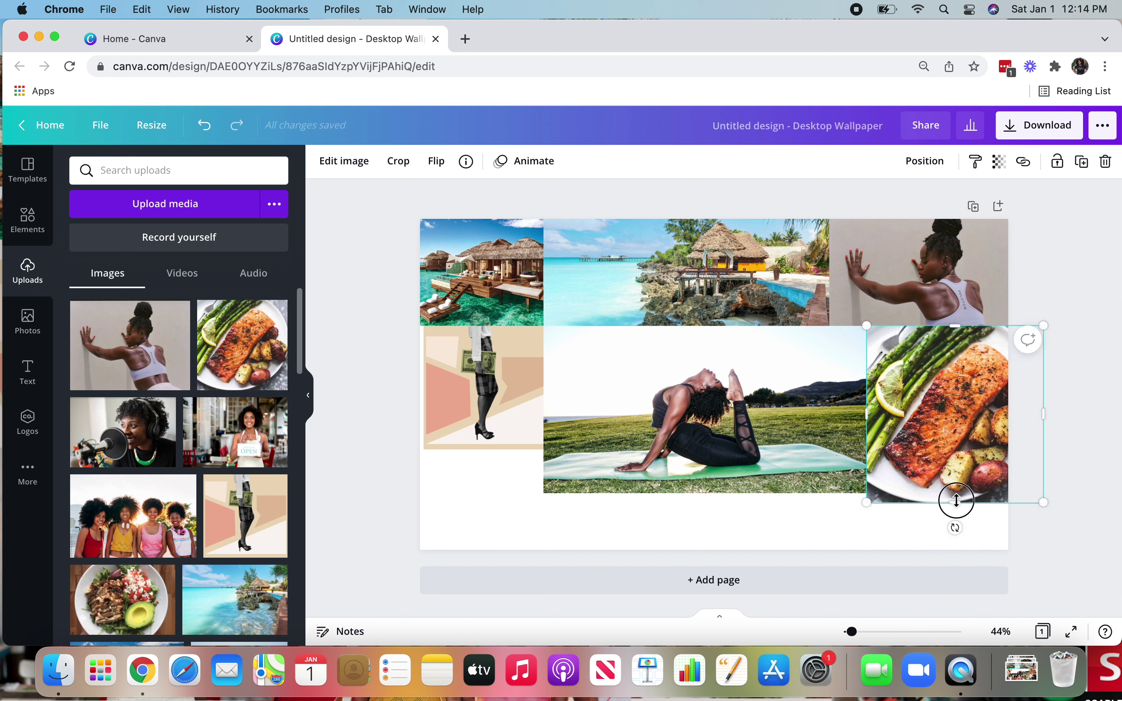
{"action": "left_click_drag", "start_coordinate": [954, 501], "coordinate": [957, 494]}
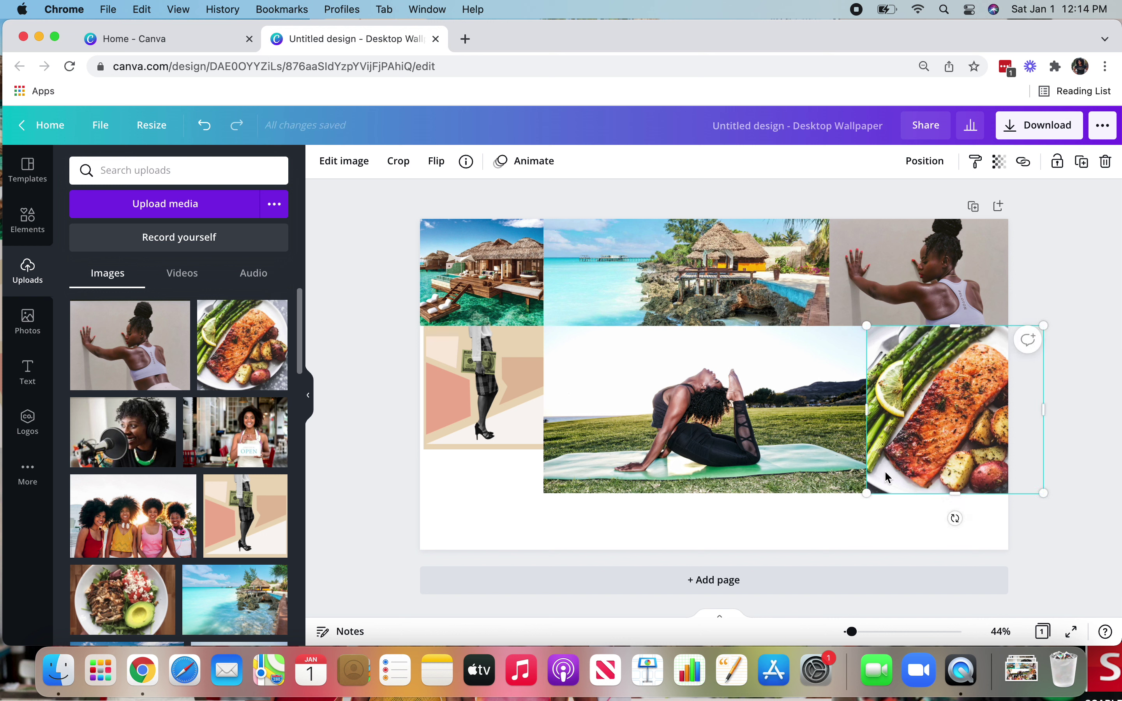
Crop and fit the OPEN-sign photo into the bottom-left corner, then raise and crop the yoga photo
{"action": "left_click", "coordinate": [263, 462]}
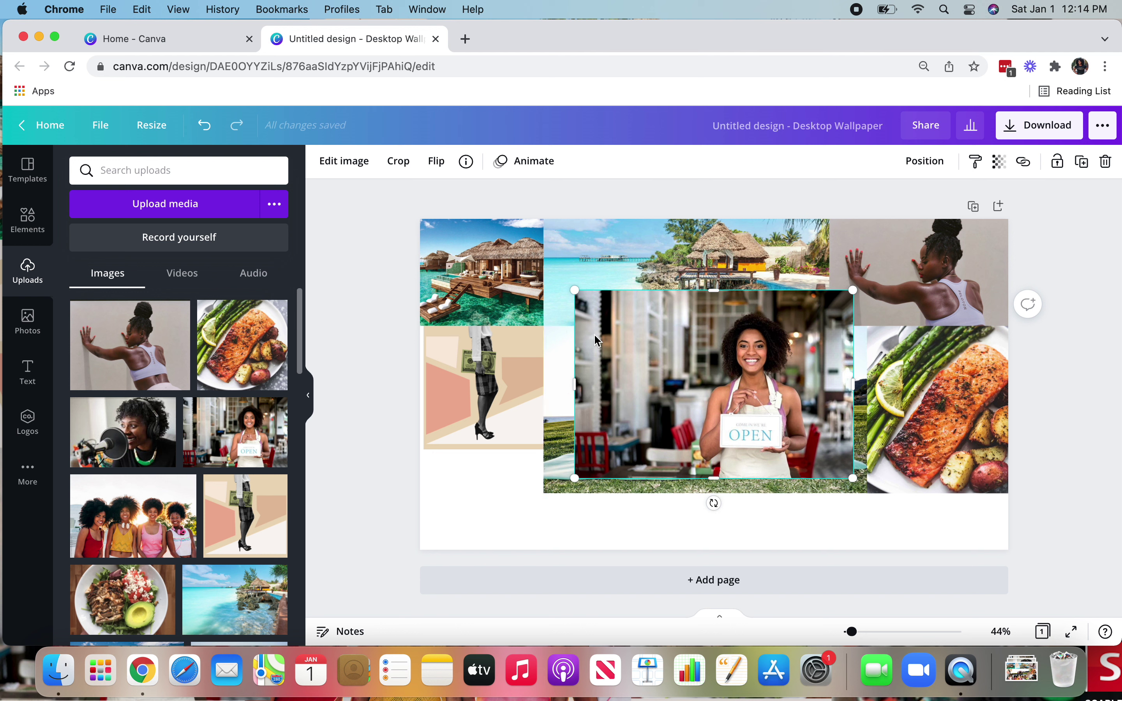
{"action": "left_click_drag", "start_coordinate": [577, 382], "coordinate": [644, 383]}
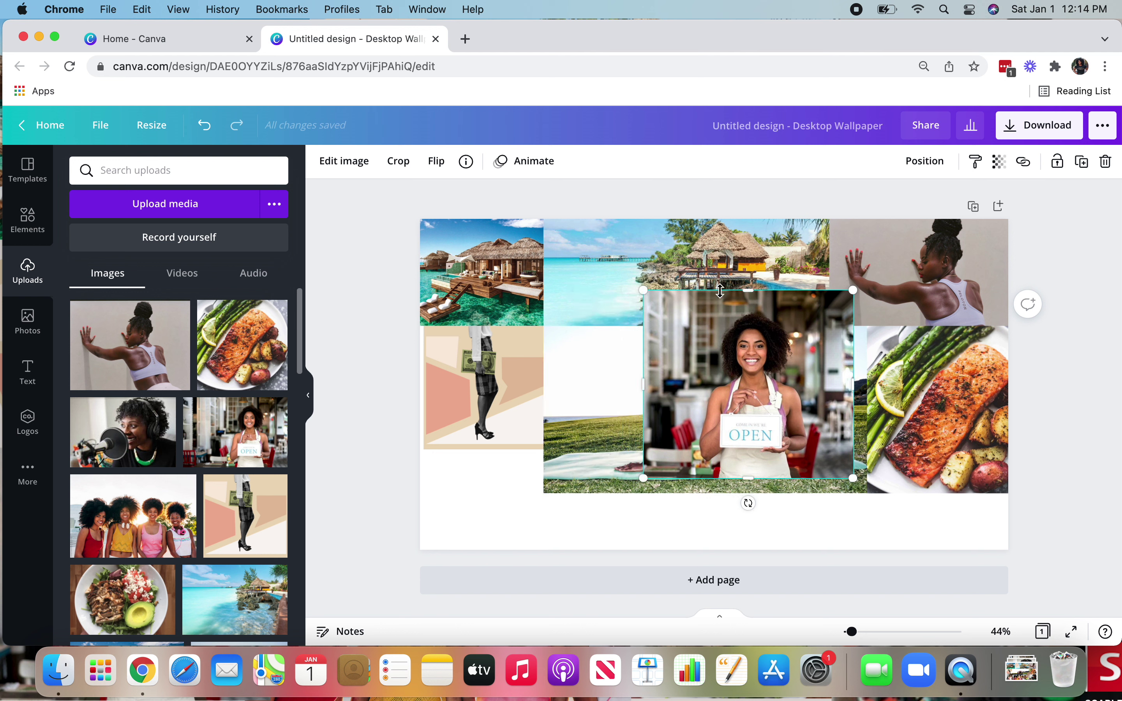
{"action": "left_click_drag", "start_coordinate": [642, 293], "coordinate": [681, 328]}
{"action": "left_click_drag", "start_coordinate": [768, 384], "coordinate": [485, 460]}
{"action": "left_click", "coordinate": [485, 356]}
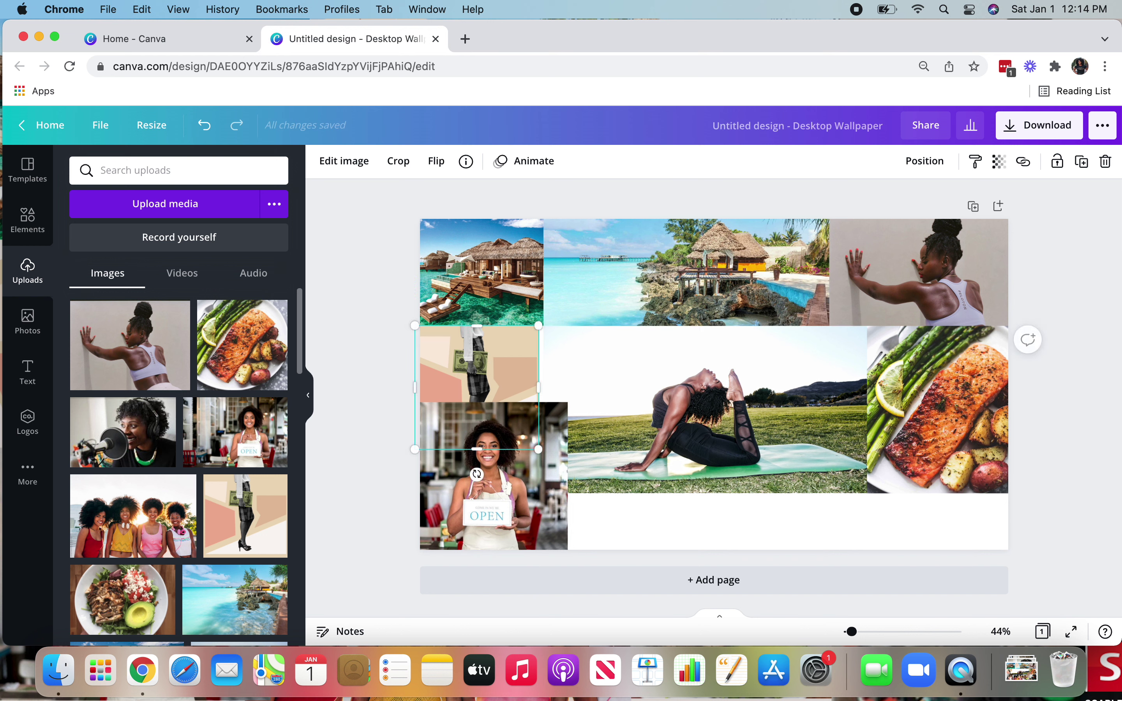
{"action": "left_click", "coordinate": [505, 470]}
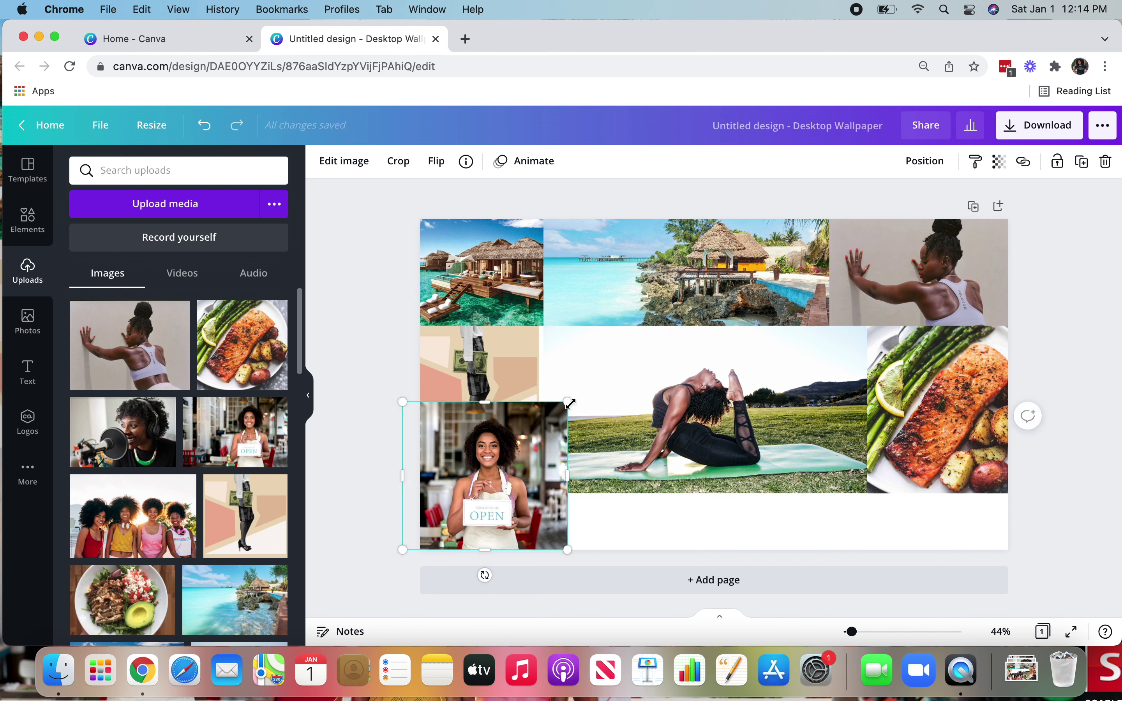
{"action": "left_click_drag", "start_coordinate": [568, 403], "coordinate": [553, 417]}
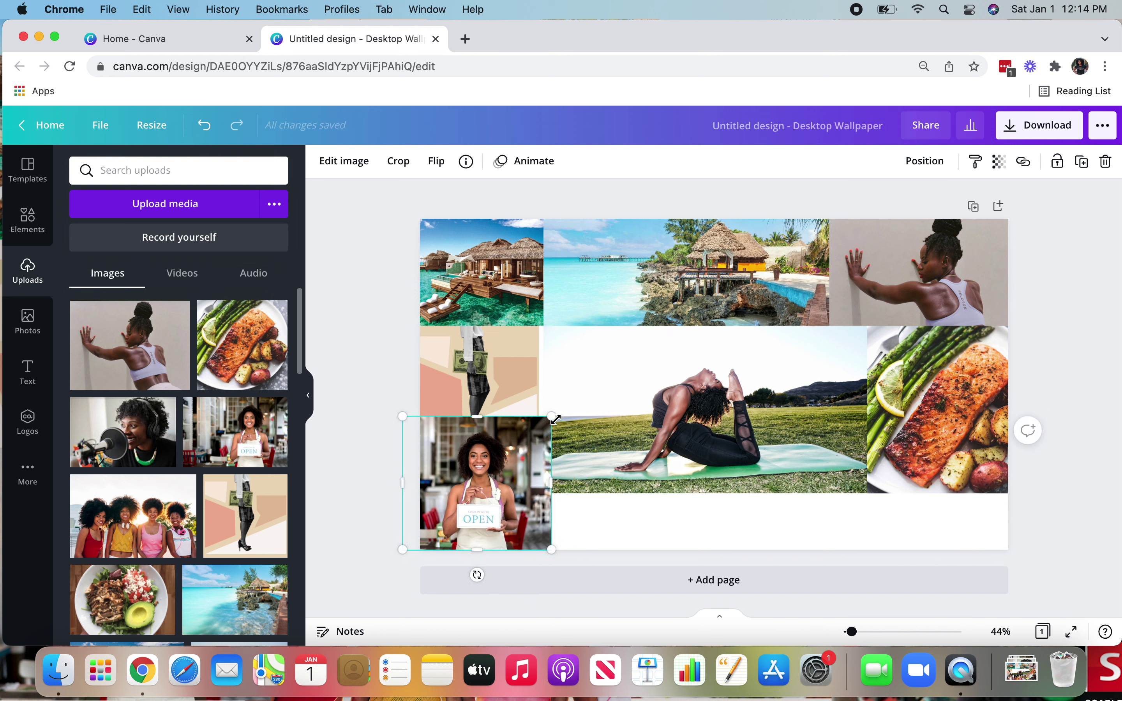
{"action": "left_click_drag", "start_coordinate": [708, 380], "coordinate": [712, 357]}
{"action": "left_click_drag", "start_coordinate": [708, 310], "coordinate": [705, 327]}
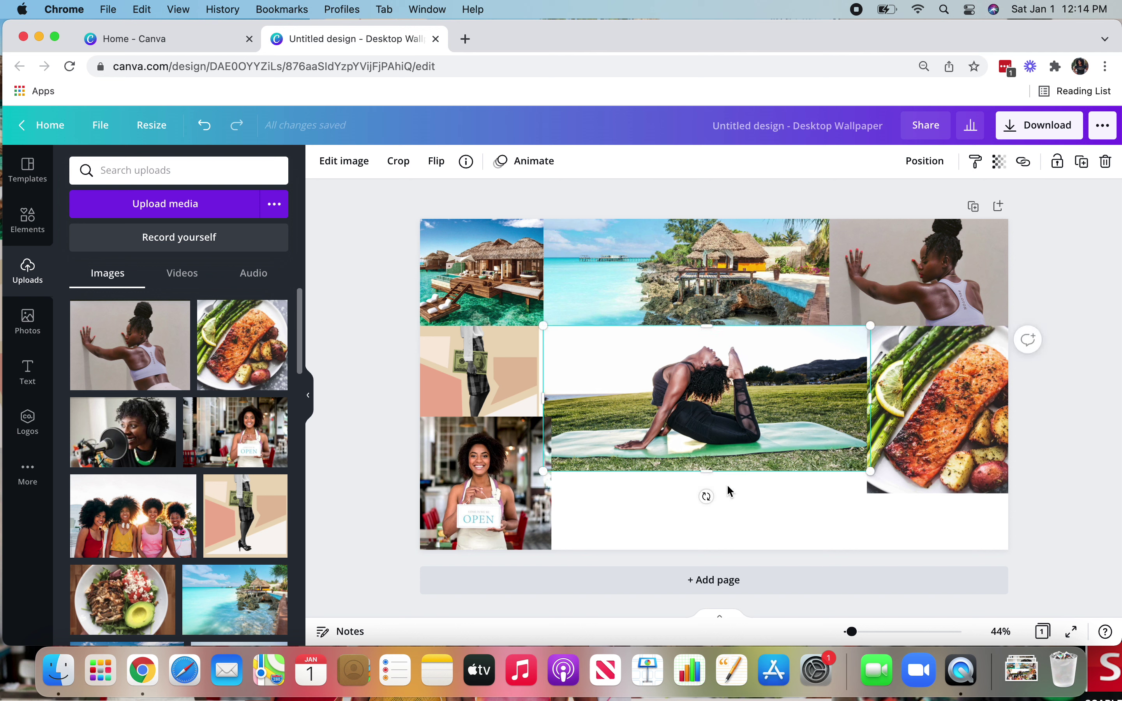
Add the four-women photo over the yoga photo, crop and shrink it, and narrow the OPEN-sign photo
{"action": "left_click", "coordinate": [730, 507]}
{"action": "left_click", "coordinate": [178, 523]}
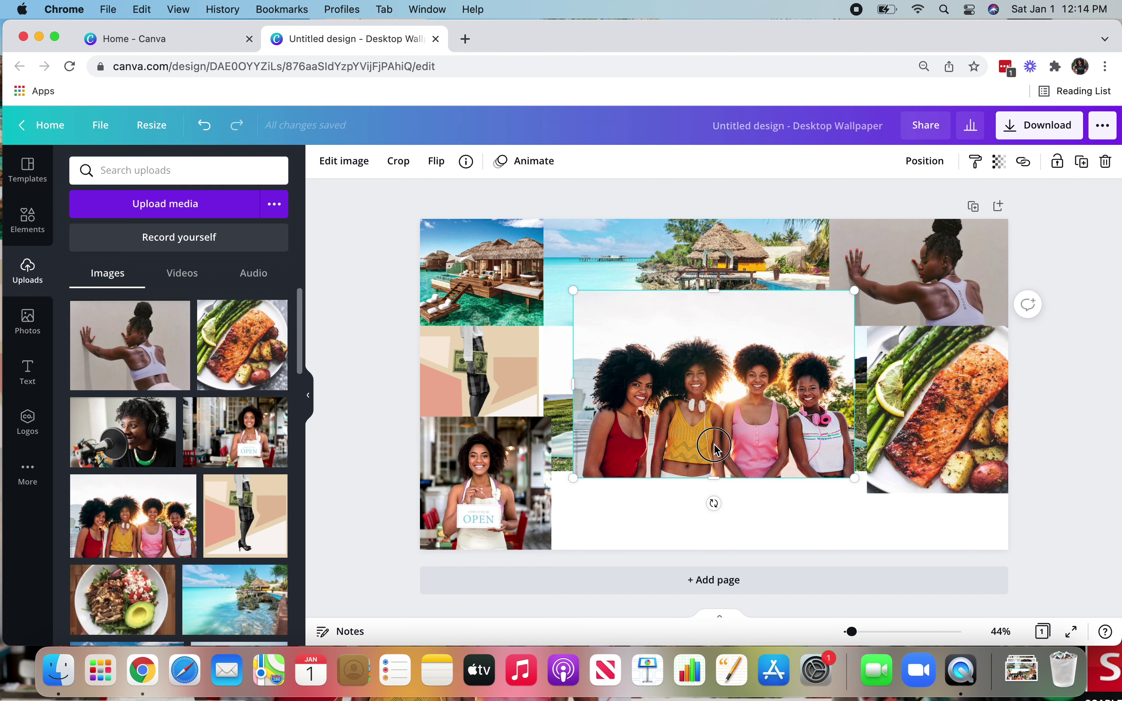
{"action": "left_click_drag", "start_coordinate": [715, 501], "coordinate": [691, 517]}
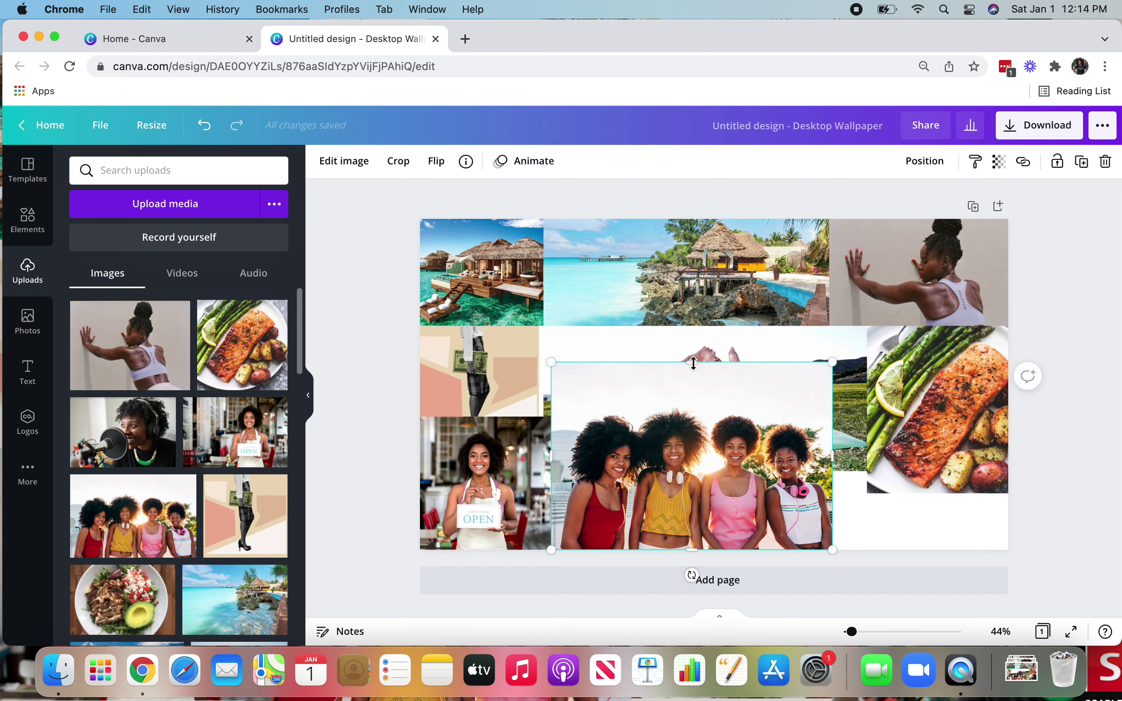
{"action": "left_click_drag", "start_coordinate": [694, 363], "coordinate": [694, 417]}
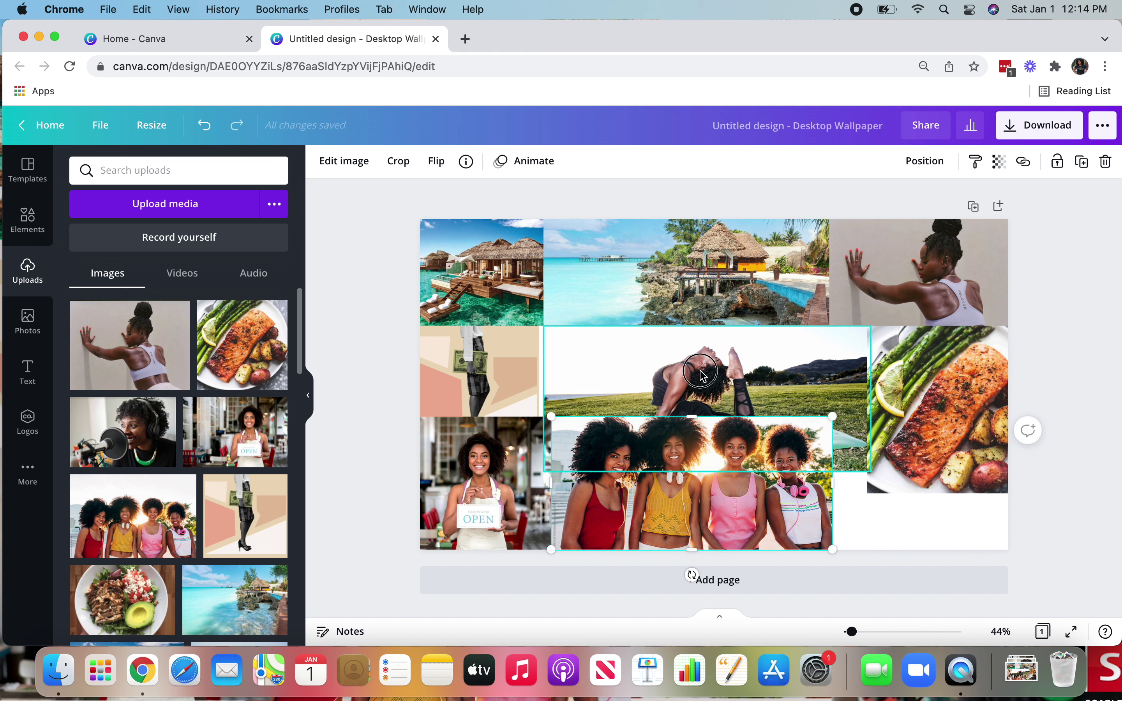
{"action": "left_click", "coordinate": [701, 375]}
{"action": "left_click", "coordinate": [588, 455]}
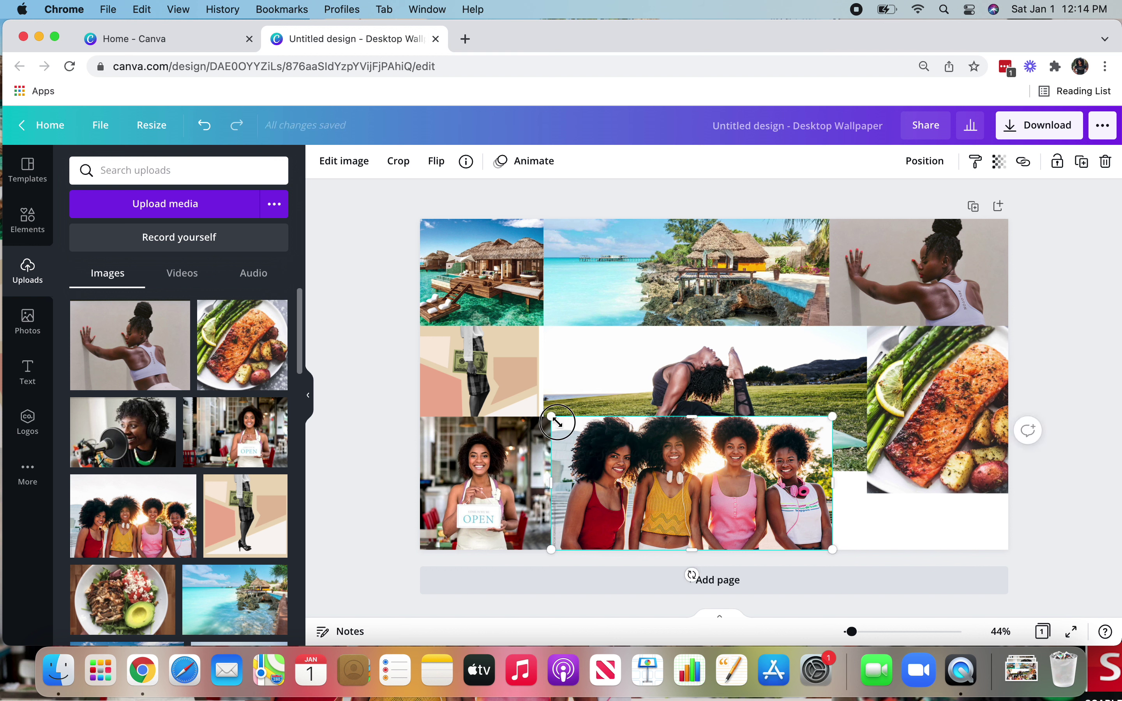
{"action": "left_click_drag", "start_coordinate": [558, 422], "coordinate": [527, 439]}
{"action": "left_click", "coordinate": [518, 464]}
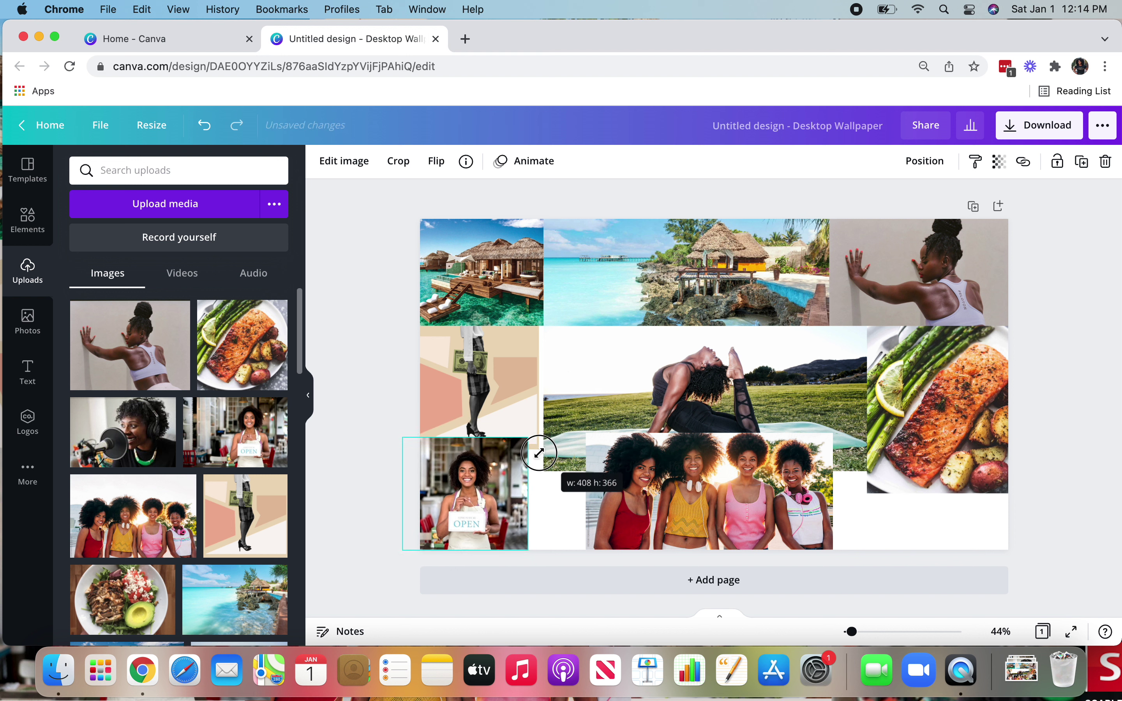
{"action": "left_click_drag", "start_coordinate": [647, 480], "coordinate": [588, 485]}
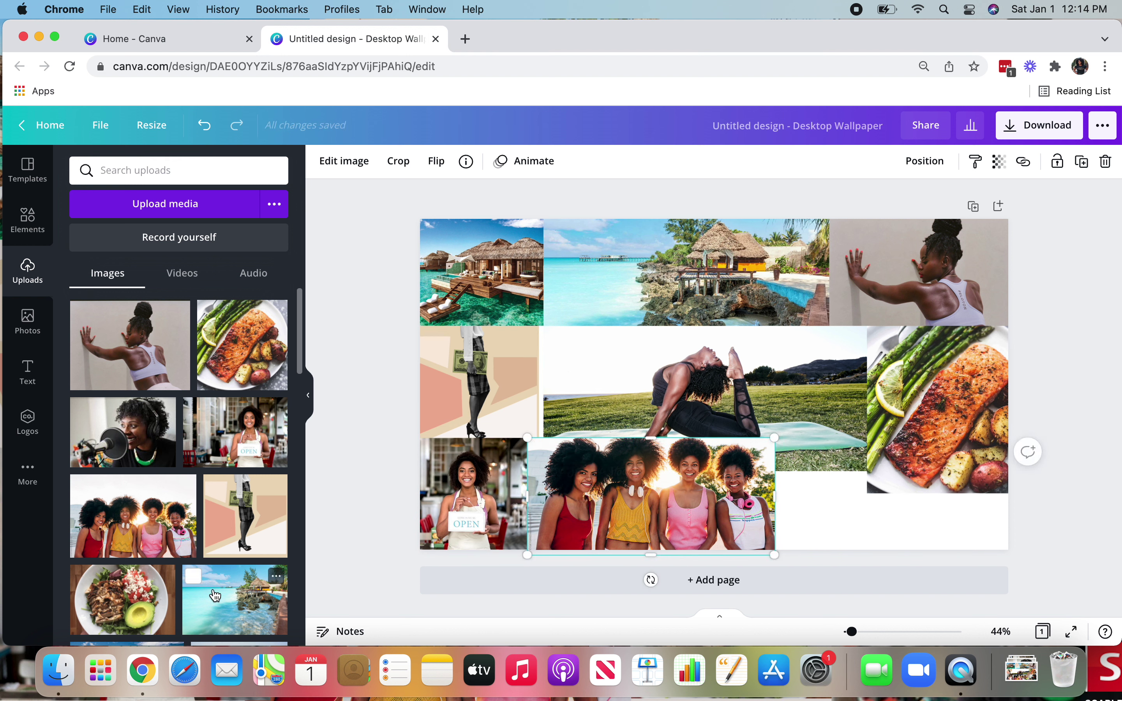
Add the salad photo and fit it into the bottom-row gap
{"action": "left_click", "coordinate": [148, 596]}
{"action": "left_click_drag", "start_coordinate": [575, 293], "coordinate": [715, 385]}
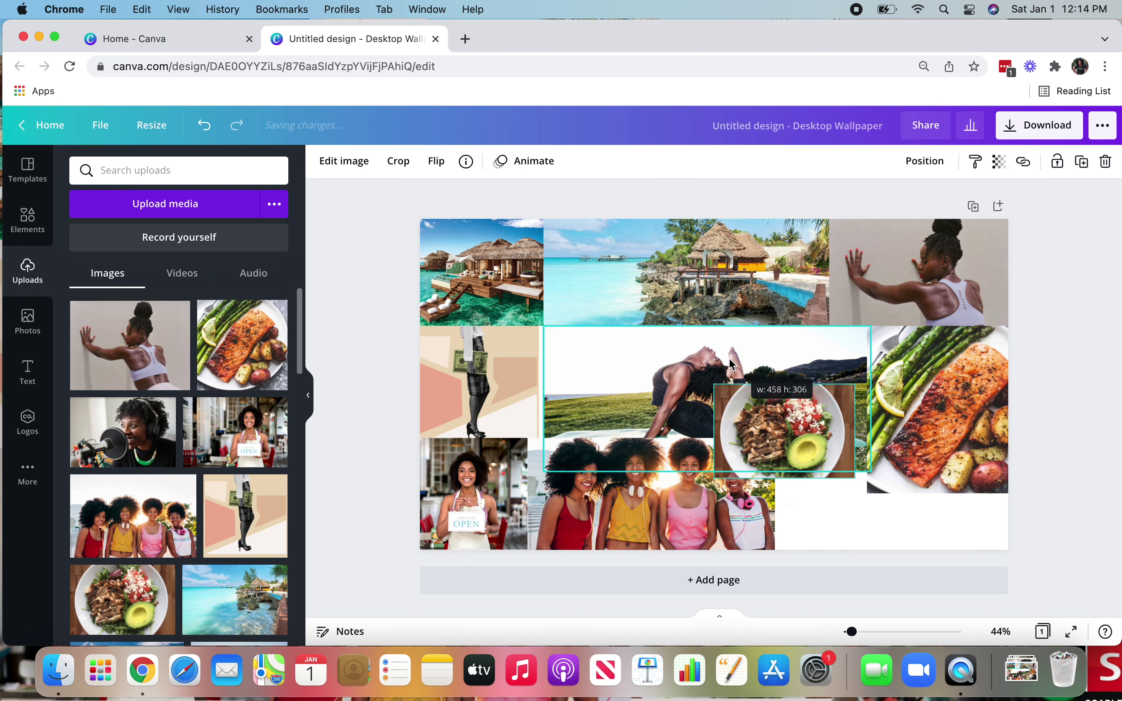
{"action": "left_click_drag", "start_coordinate": [827, 400], "coordinate": [888, 453]}
{"action": "left_click_drag", "start_coordinate": [915, 532], "coordinate": [942, 551]}
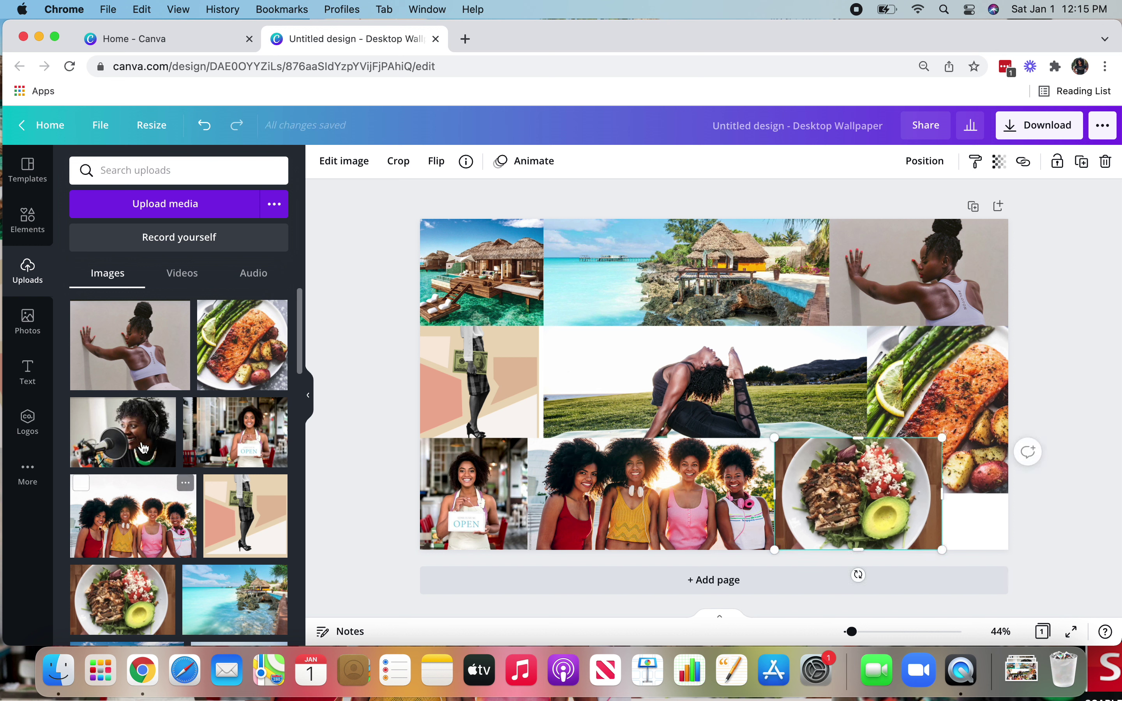
Add the headphones-and-microphone photo, resized to fill the bottom-right corner
{"action": "left_click", "coordinate": [130, 433]}
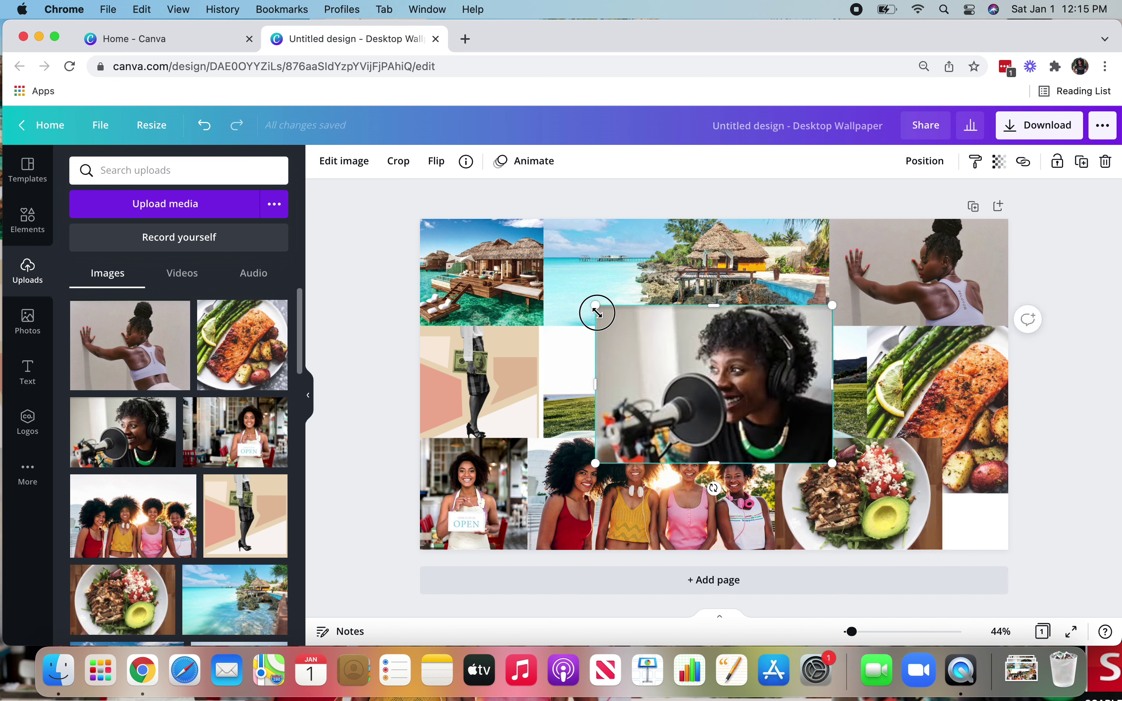
{"action": "left_click_drag", "start_coordinate": [597, 313], "coordinate": [707, 378]}
{"action": "left_click_drag", "start_coordinate": [762, 428], "coordinate": [967, 483]}
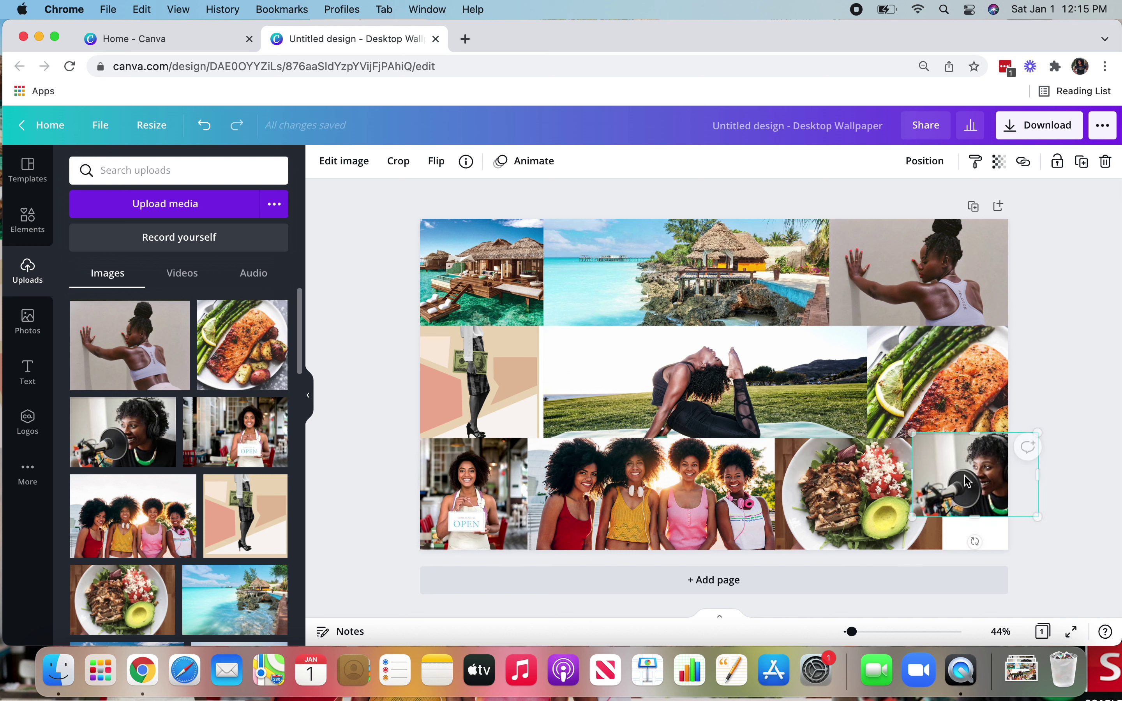
{"action": "left_click_drag", "start_coordinate": [916, 514], "coordinate": [875, 560]}
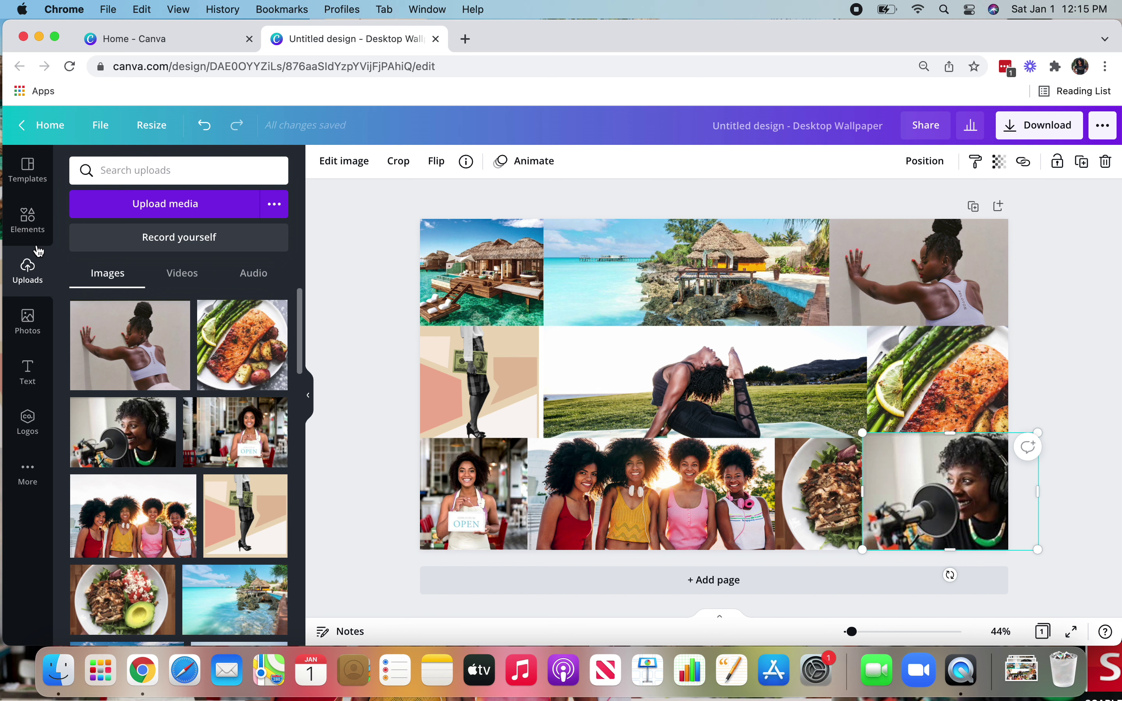
{"action": "left_click", "coordinate": [27, 221]}
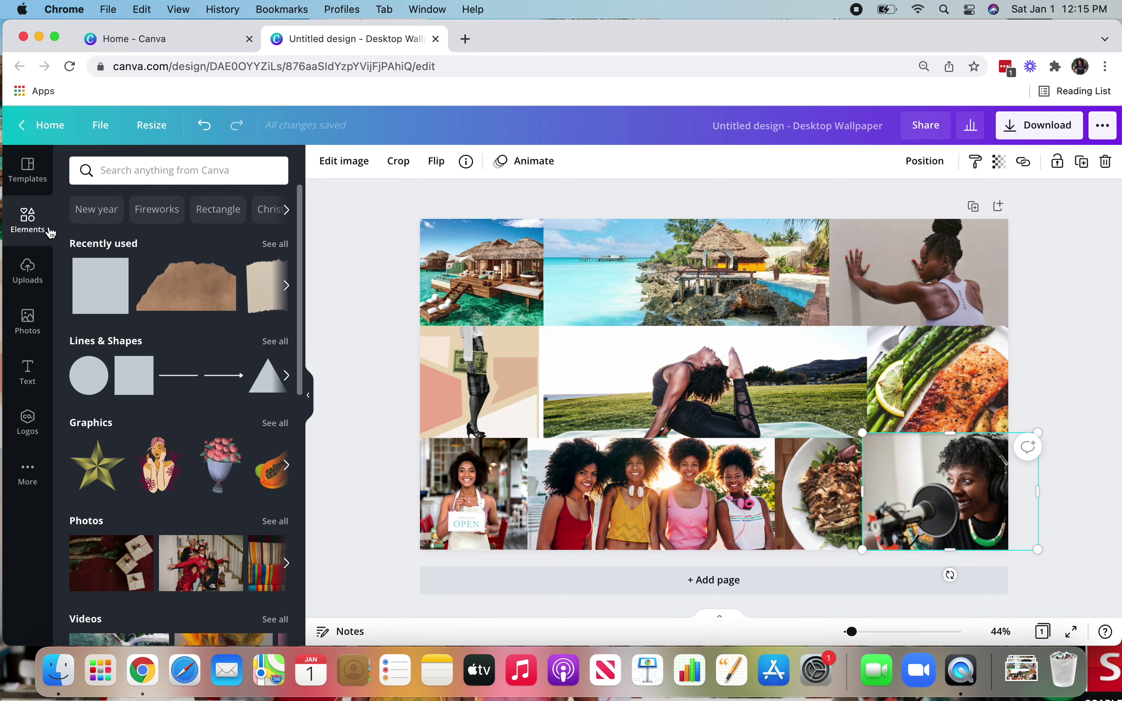
Add a rectangle from Elements, flatten it into a strip along the yoga photo's bottom, and color it Black #000000
{"action": "left_click", "coordinate": [161, 172]}
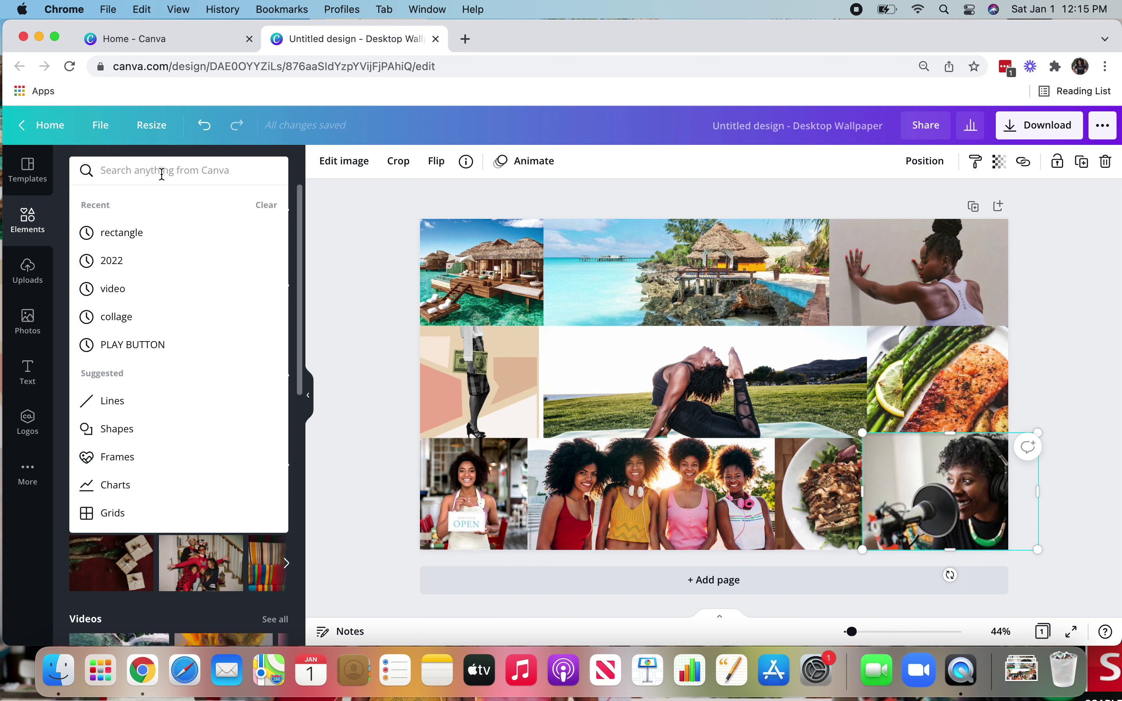
{"action": "type", "text": "rec"}
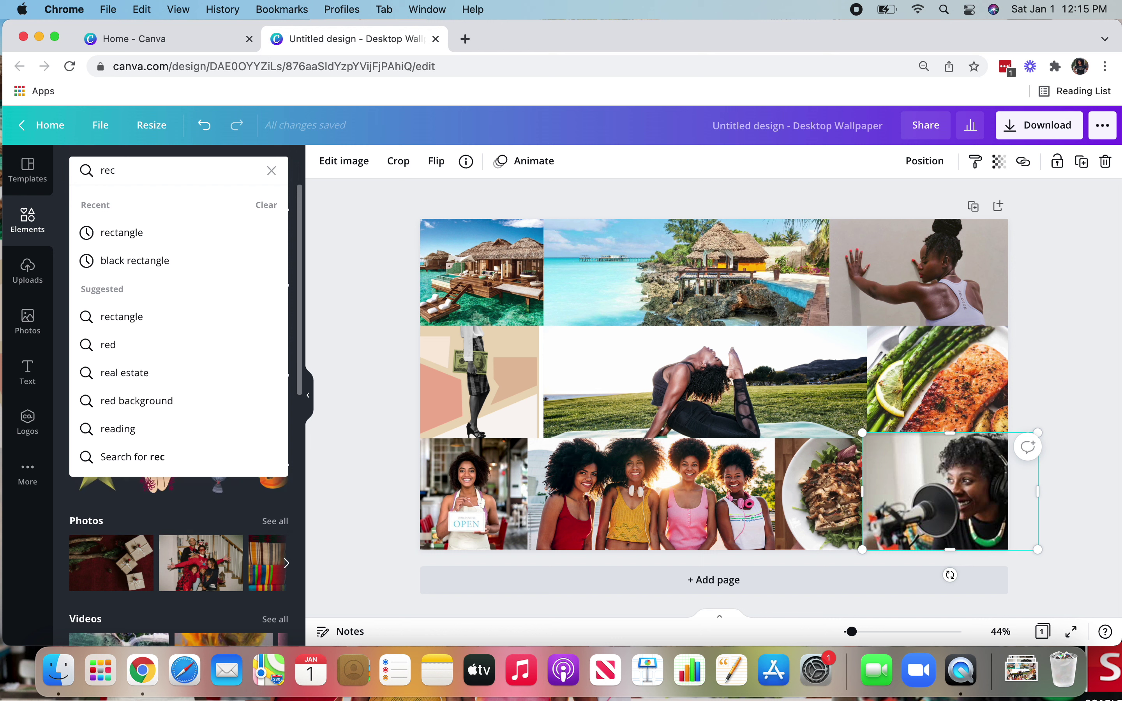
{"action": "left_click", "coordinate": [139, 234]}
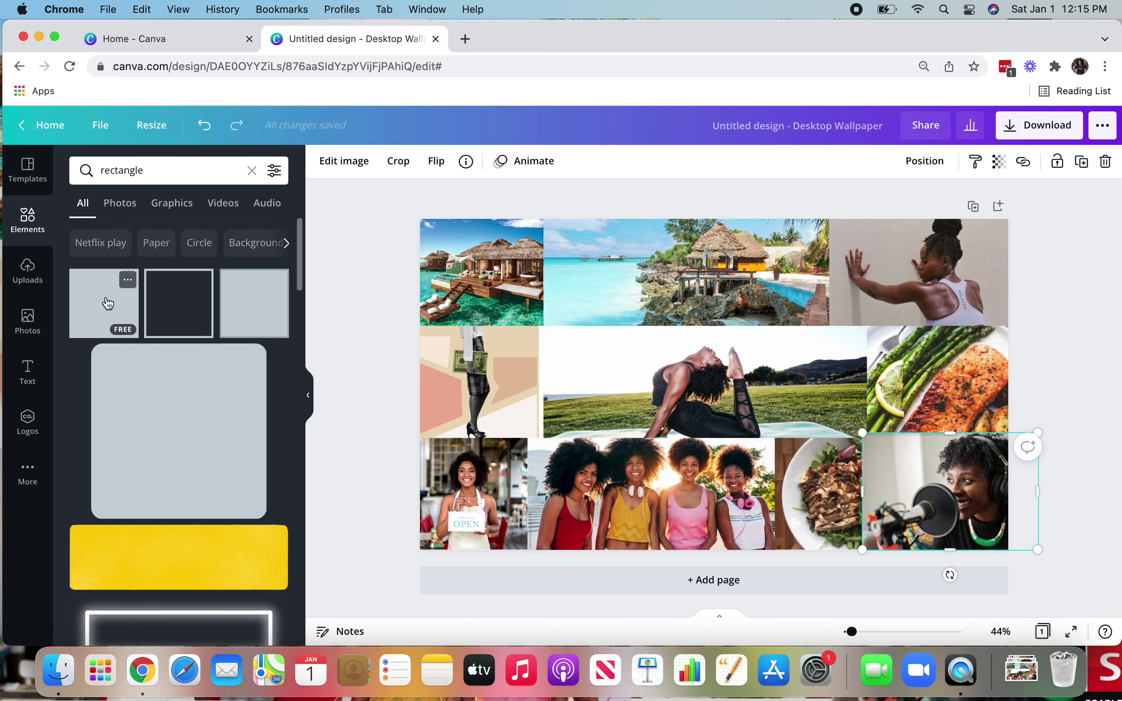
{"action": "left_click", "coordinate": [108, 303]}
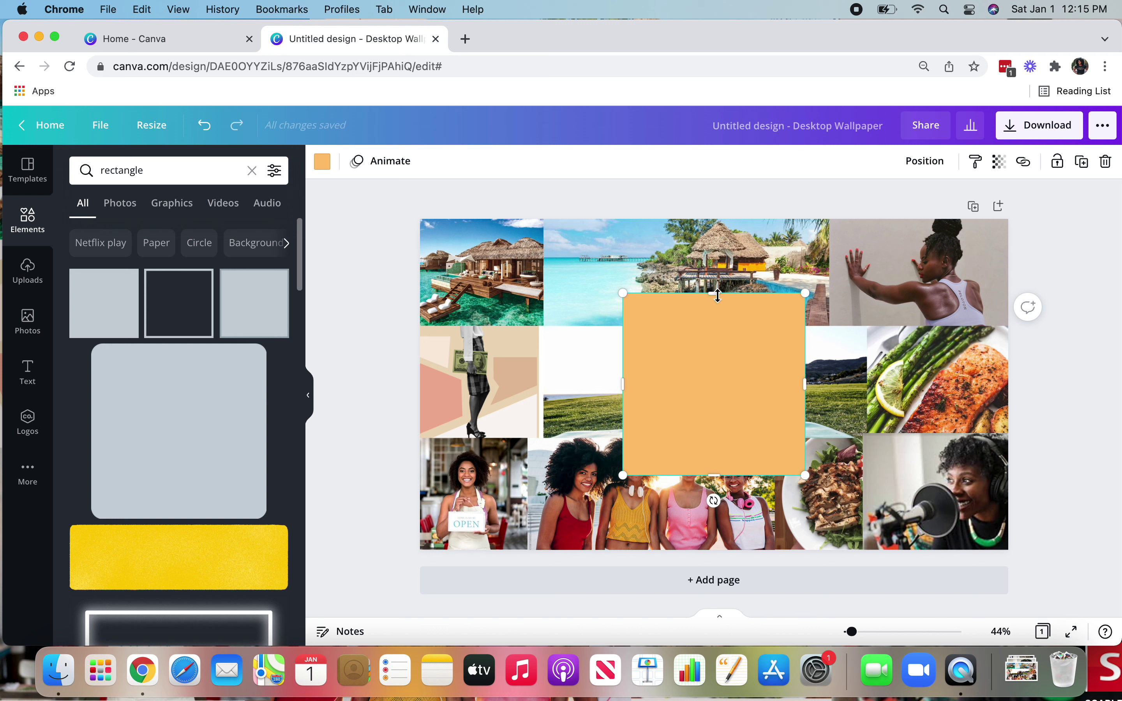
{"action": "left_click_drag", "start_coordinate": [715, 309], "coordinate": [607, 422]}
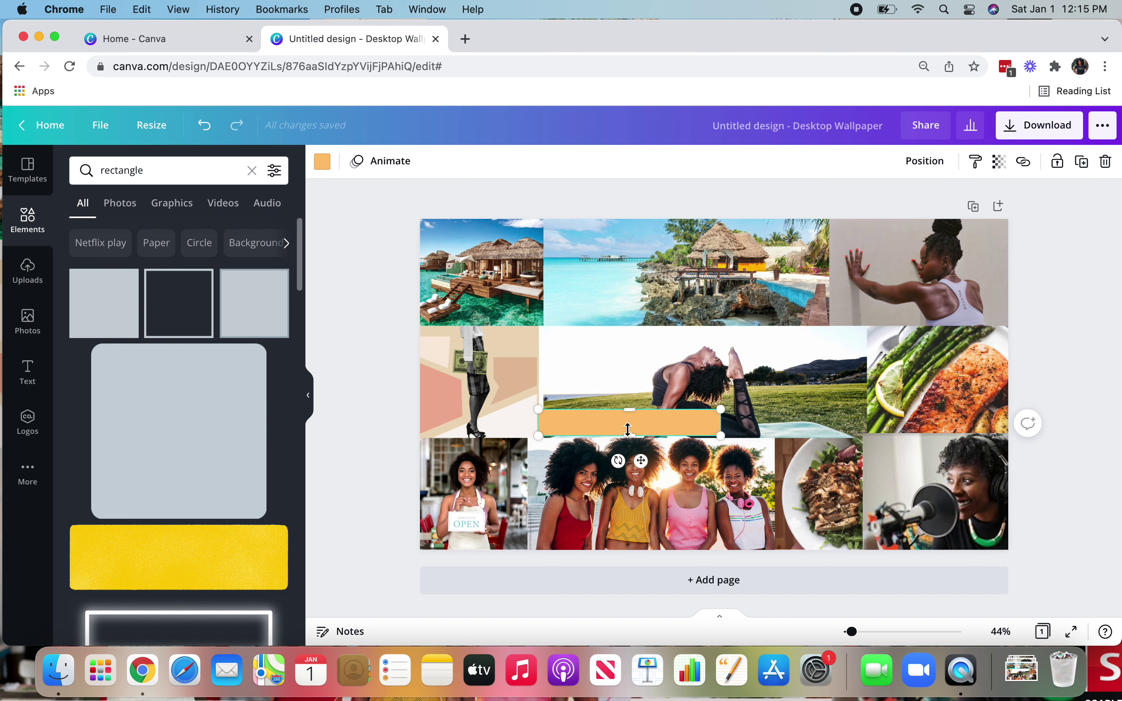
{"action": "left_click", "coordinate": [323, 163]}
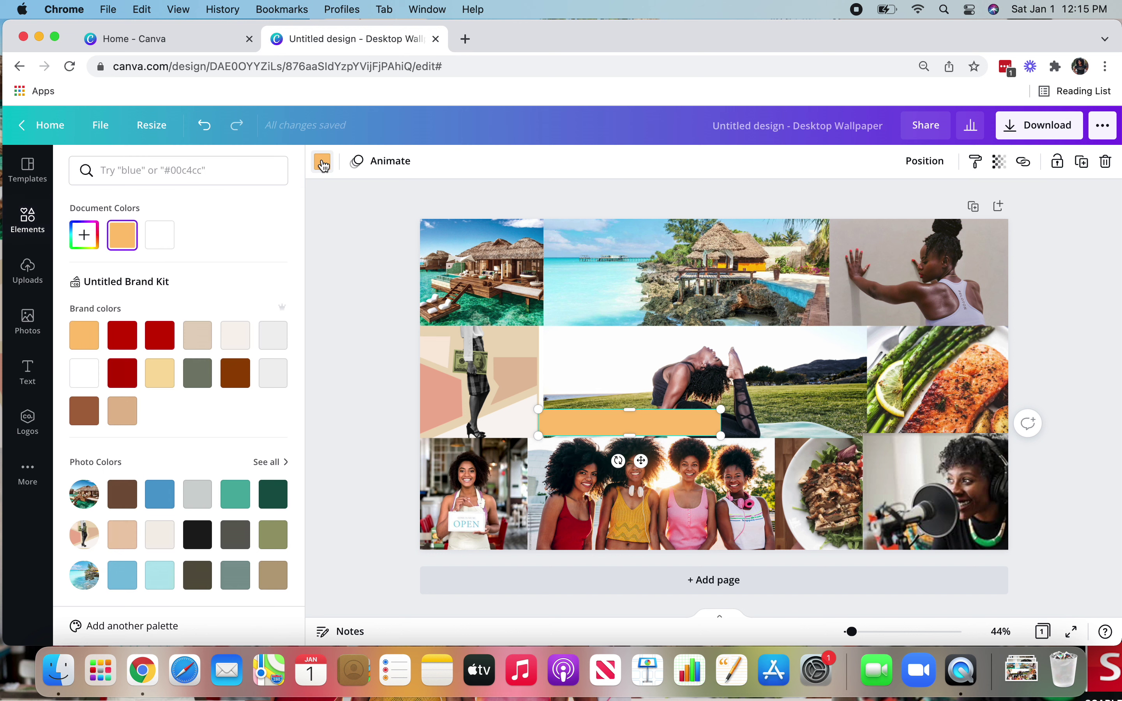
{"action": "scroll", "coordinate": [186, 463], "scroll_direction": "down", "scroll_amount": 4}
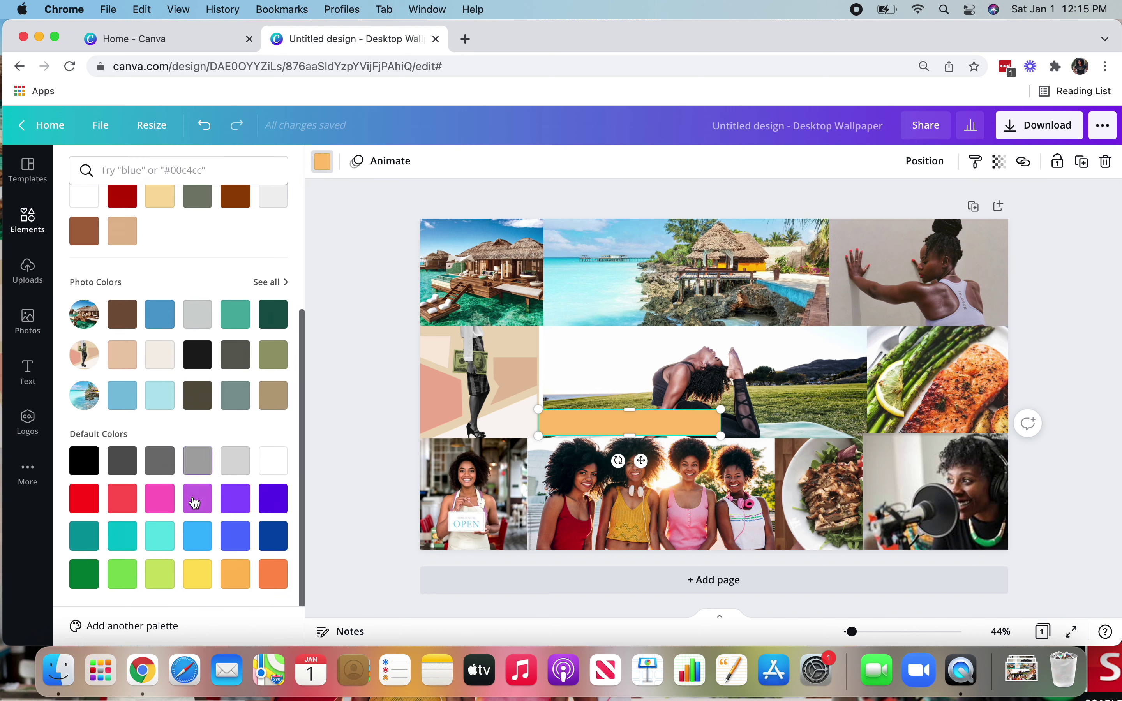
{"action": "left_click", "coordinate": [81, 462]}
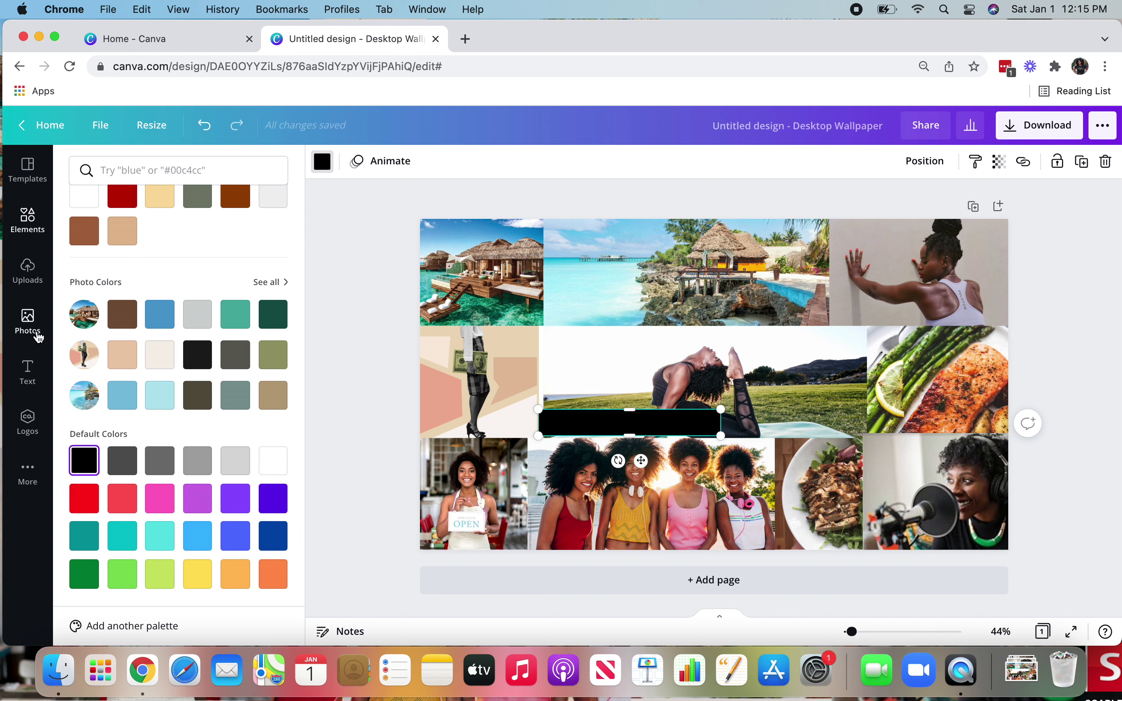
{"action": "left_click", "coordinate": [37, 381]}
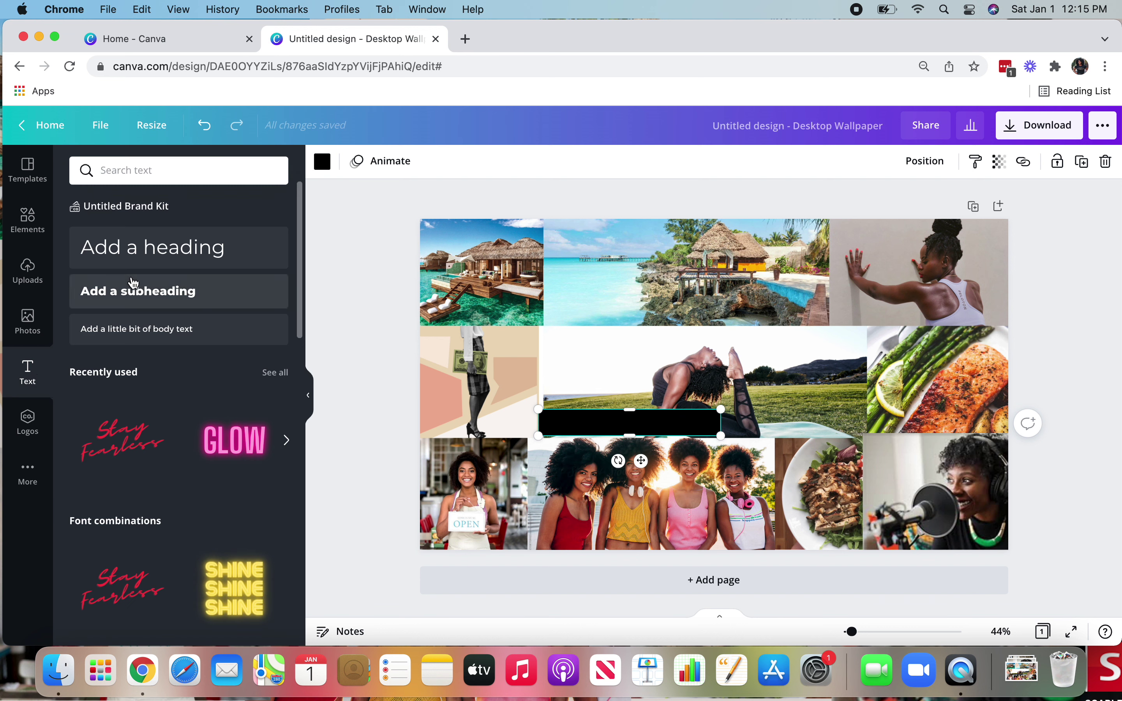
Insert a Montserrat 31.5 'Add a heading' text box and position it on the black bar
{"action": "left_click", "coordinate": [163, 253]}
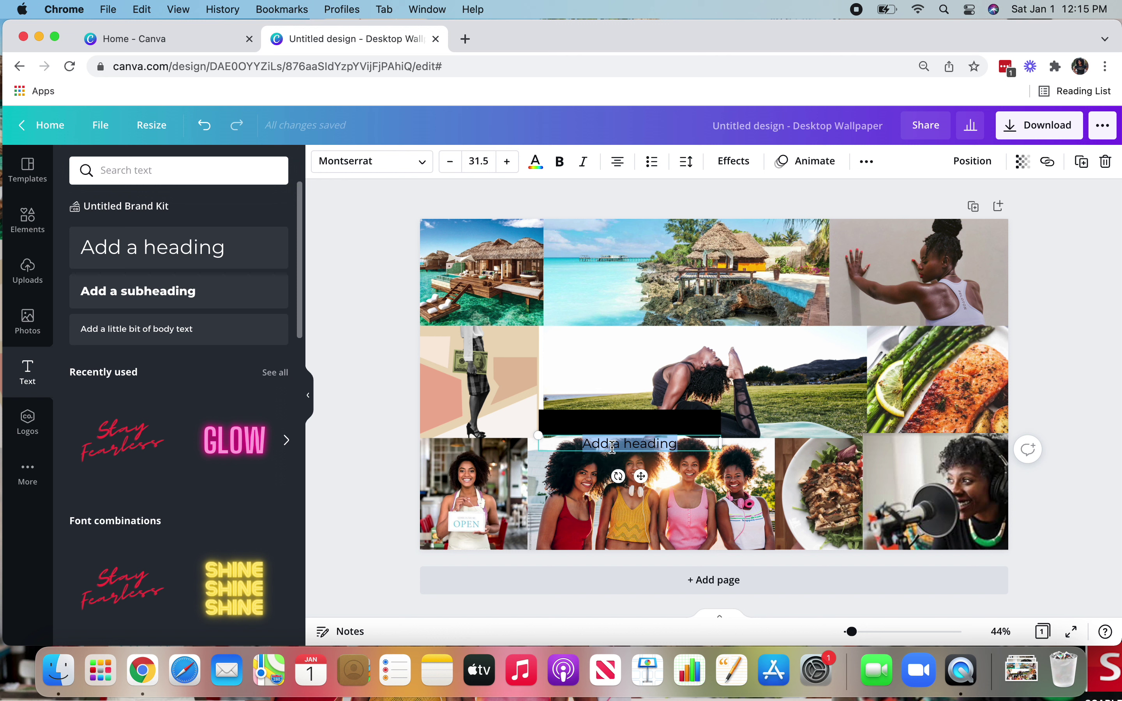
{"action": "left_click_drag", "start_coordinate": [643, 477], "coordinate": [641, 457]}
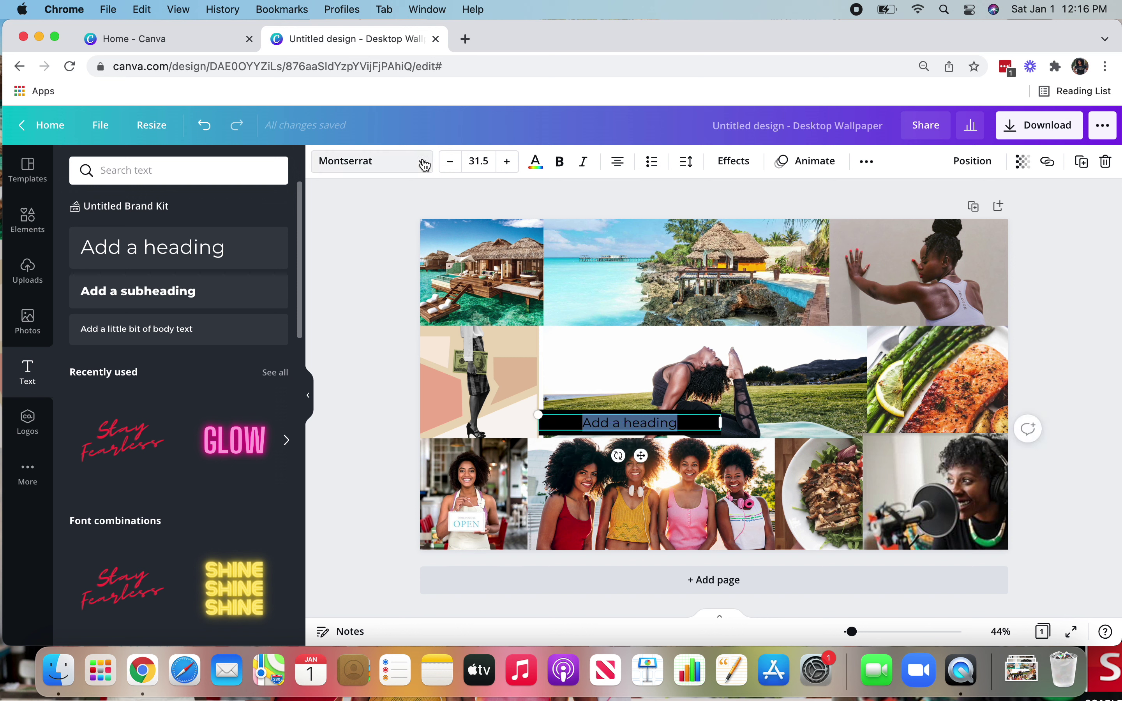
{"action": "left_click", "coordinate": [424, 164]}
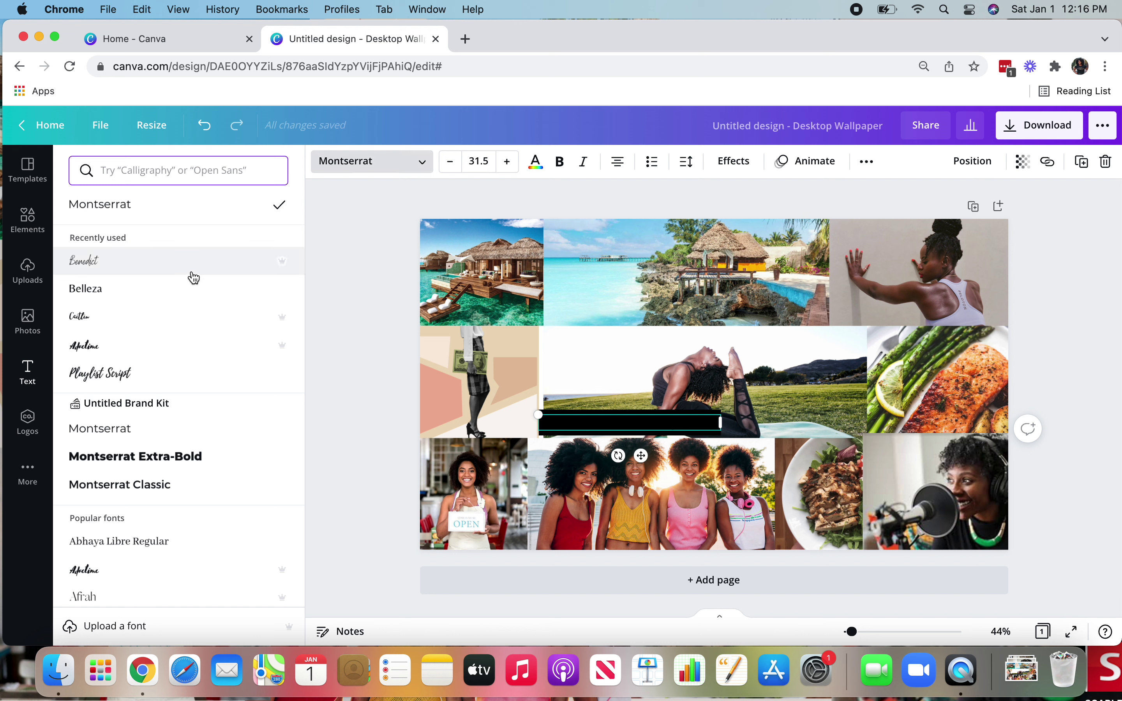
Set the heading's font to Benedict and make its text white
{"action": "scroll", "coordinate": [158, 286], "scroll_direction": "down", "scroll_amount": 10}
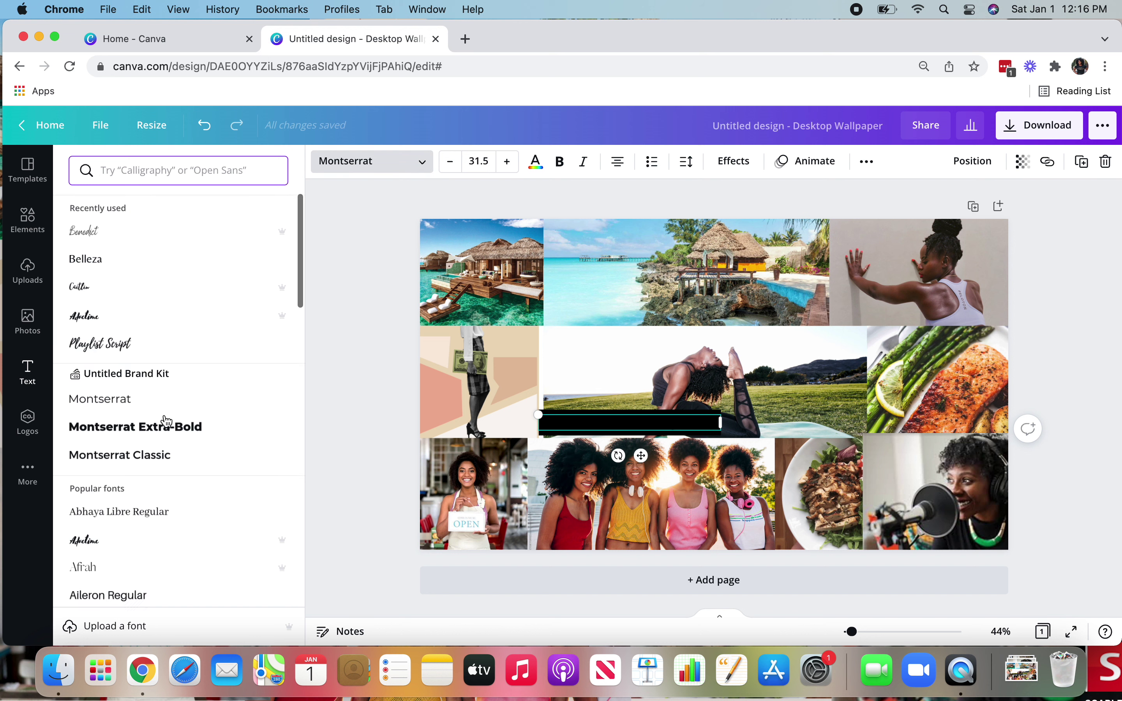
{"action": "scroll", "coordinate": [166, 421], "scroll_direction": "down", "scroll_amount": 5}
{"action": "scroll", "coordinate": [166, 421], "scroll_direction": "up", "scroll_amount": 15}
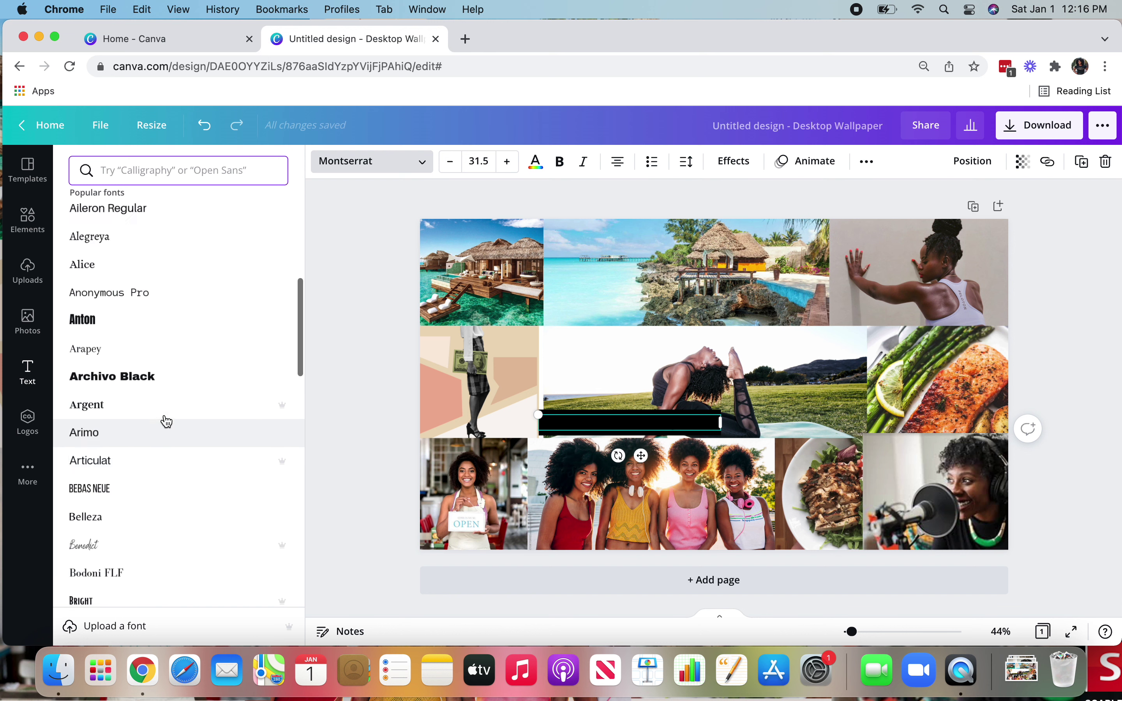
{"action": "left_click", "coordinate": [135, 268]}
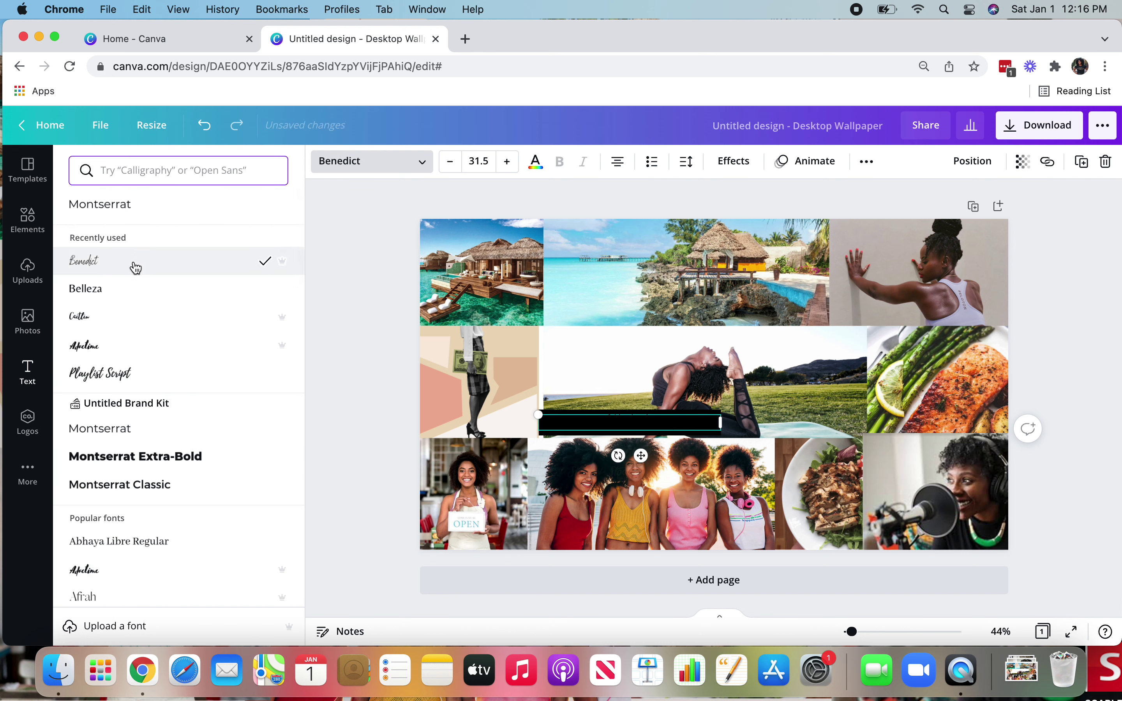
{"action": "left_click", "coordinate": [535, 164]}
{"action": "left_click", "coordinate": [160, 235]}
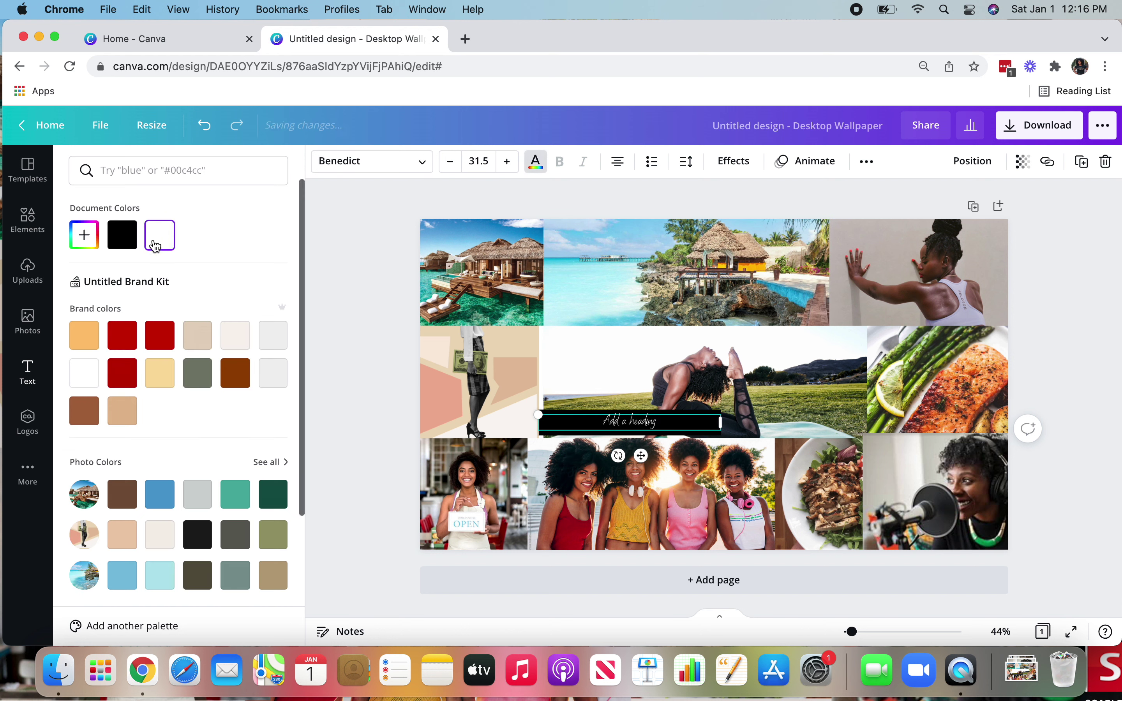
Replace the placeholder heading text with 'Health & Wellness'
{"action": "triple_click", "coordinate": [676, 425]}
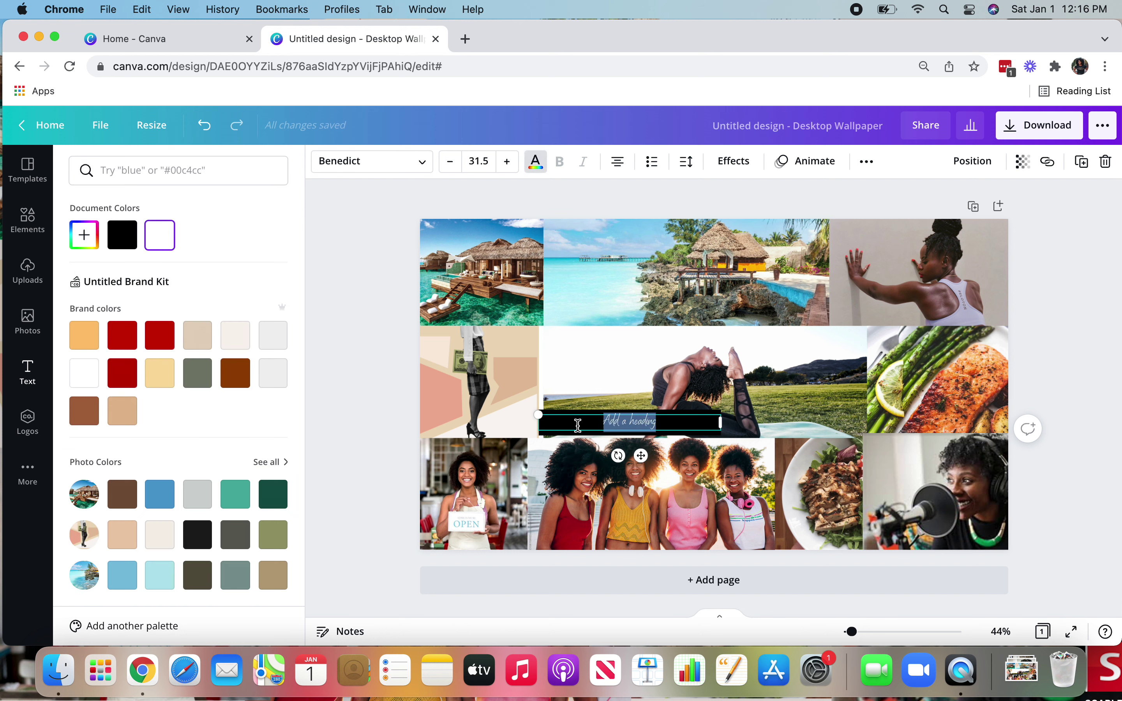
{"action": "type", "text": "Health & Wellness"}
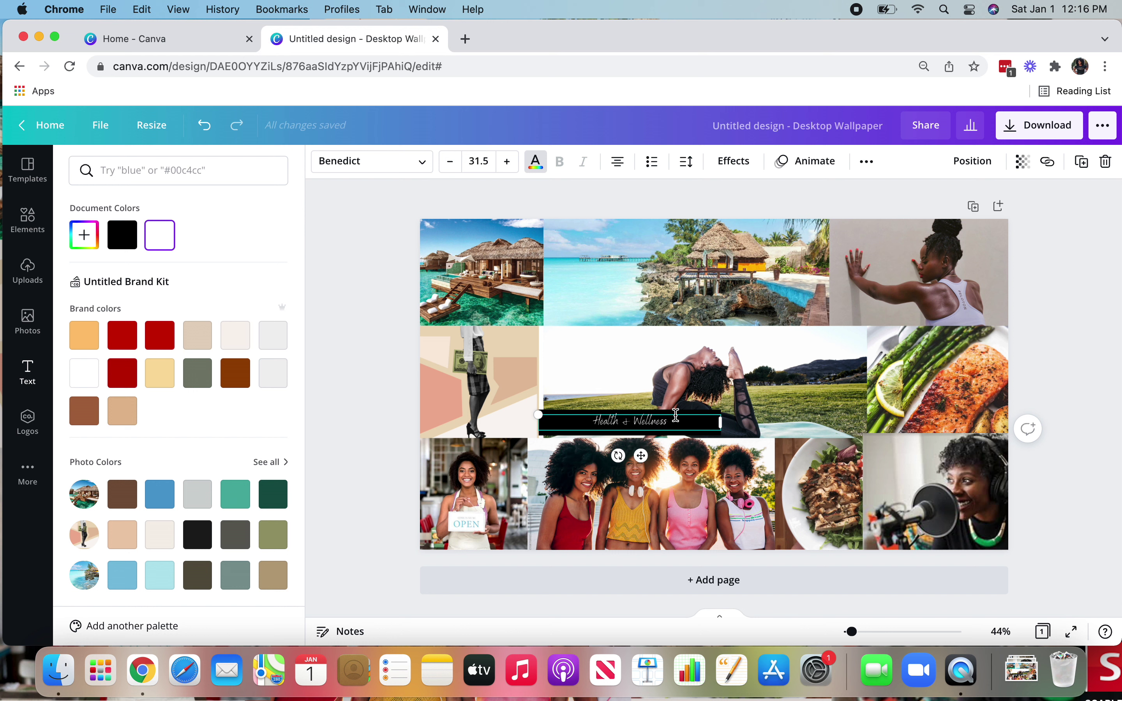
{"action": "left_click_drag", "start_coordinate": [667, 423], "coordinate": [577, 426]}
Try larger sizes for the Health & Wellness label, including the 64 preset
{"action": "left_click", "coordinate": [511, 165]}
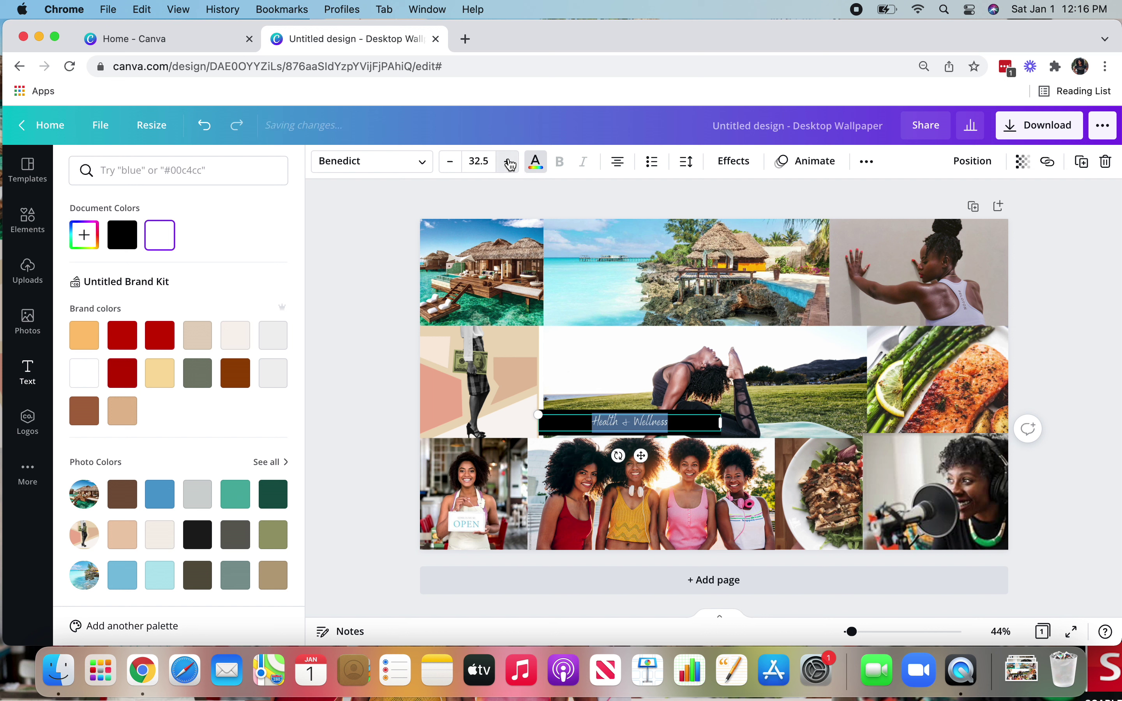
{"action": "left_click", "coordinate": [511, 164]}
{"action": "left_click", "coordinate": [511, 165]}
{"action": "left_click", "coordinate": [511, 164]}
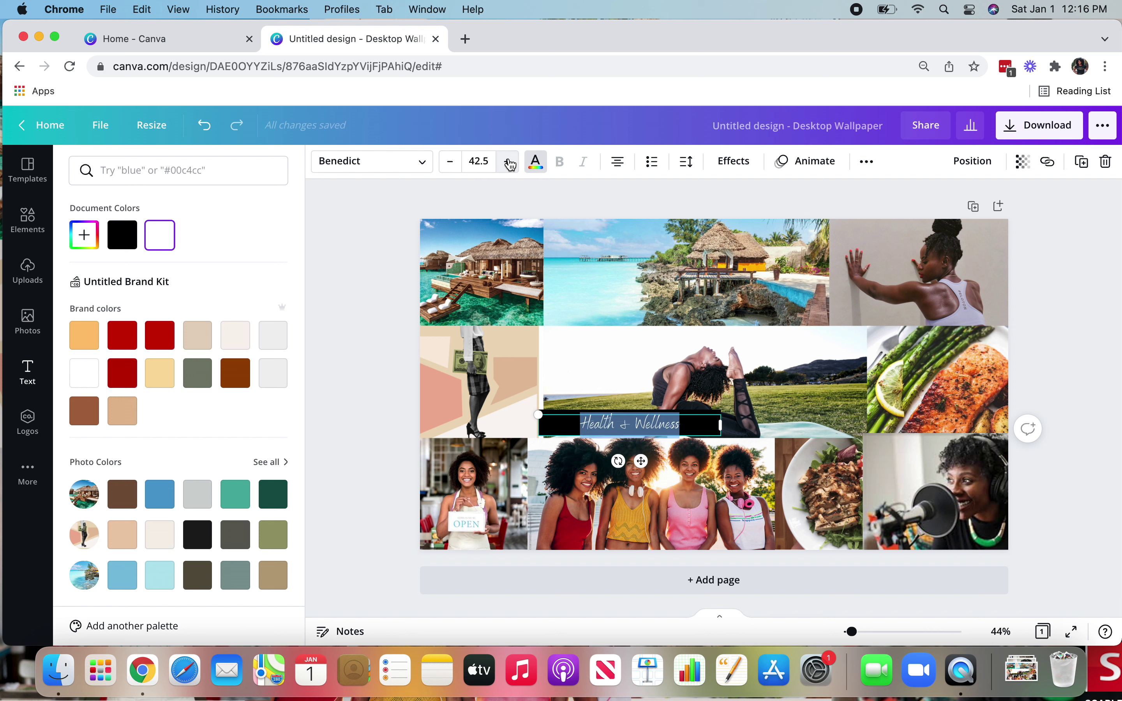
{"action": "left_click", "coordinate": [483, 161]}
{"action": "scroll", "coordinate": [505, 382], "scroll_direction": "down", "scroll_amount": 5}
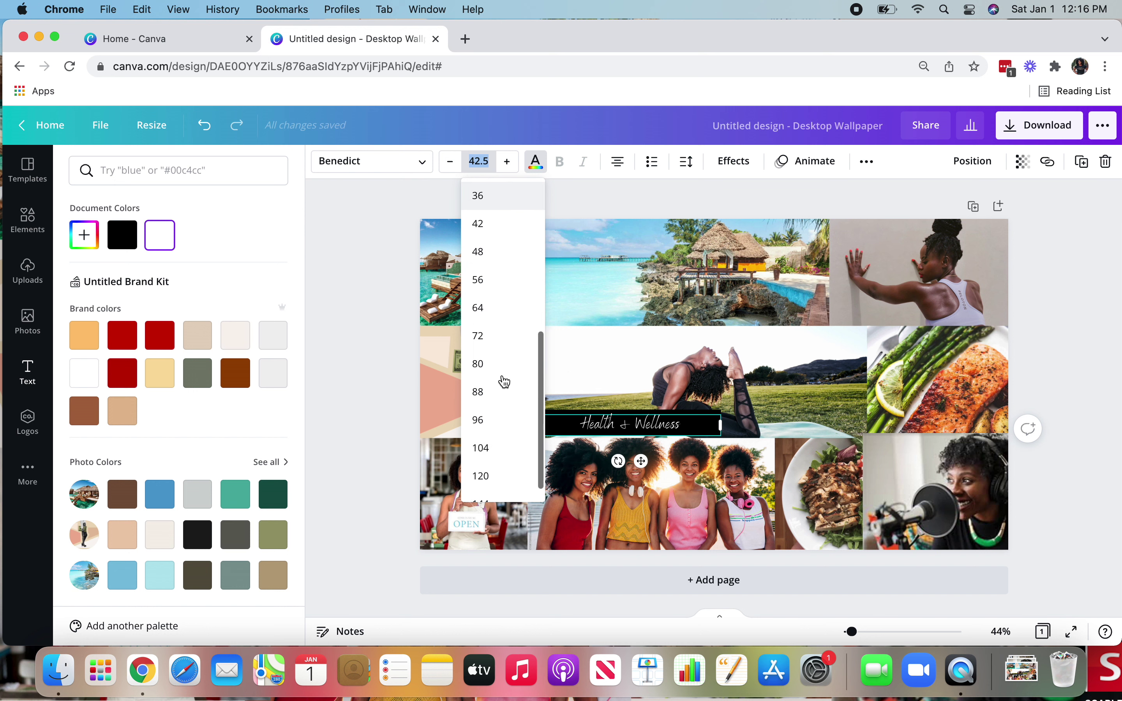
{"action": "left_click", "coordinate": [488, 299]}
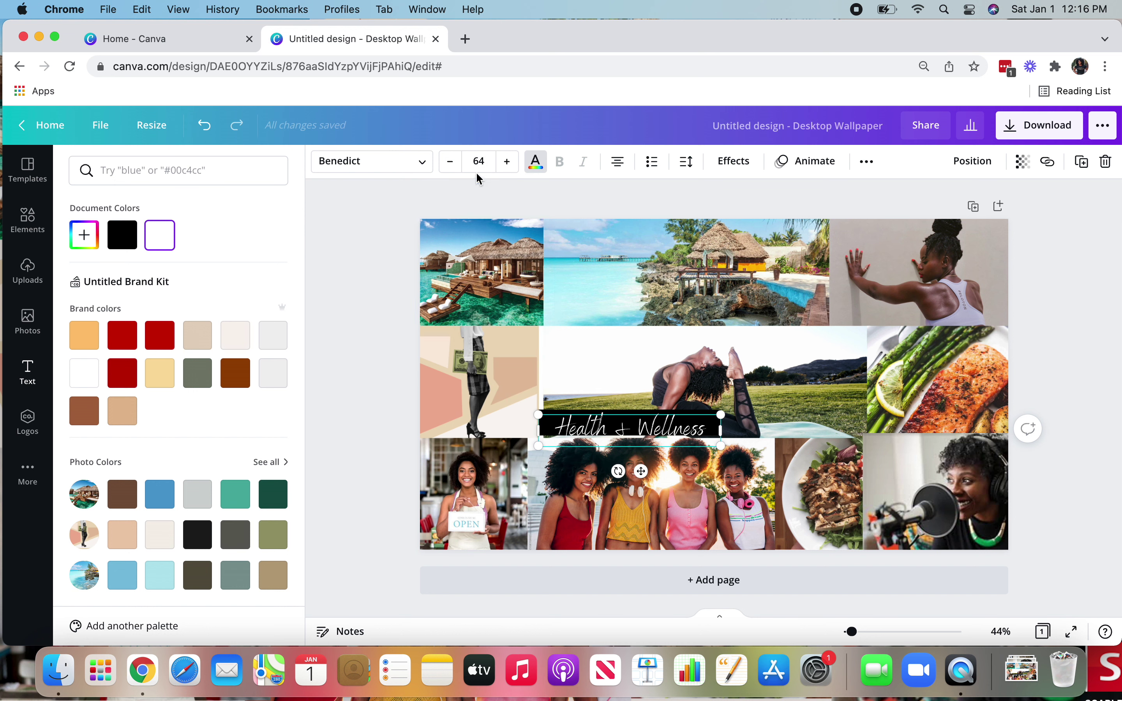
Drop the label to the 32 preset, then step it up to size 45
{"action": "left_click", "coordinate": [478, 161]}
{"action": "scroll", "coordinate": [493, 333], "scroll_direction": "up", "scroll_amount": 3}
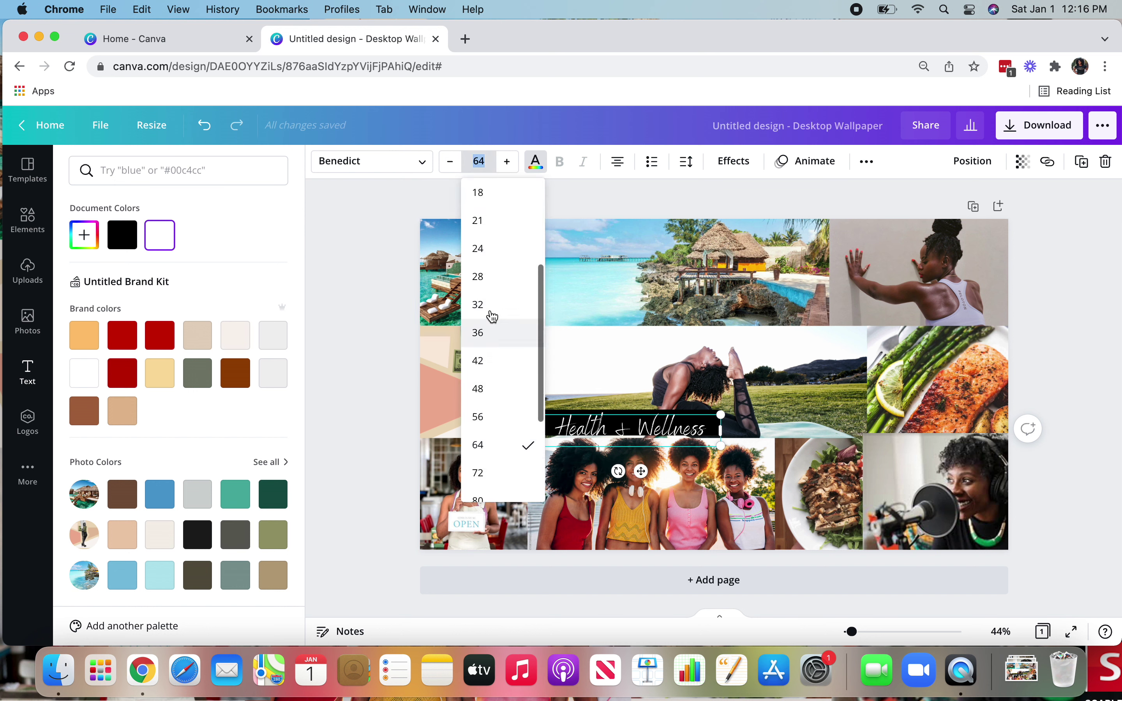
{"action": "left_click", "coordinate": [490, 310]}
{"action": "left_click", "coordinate": [508, 162]}
{"action": "left_click", "coordinate": [507, 161]}
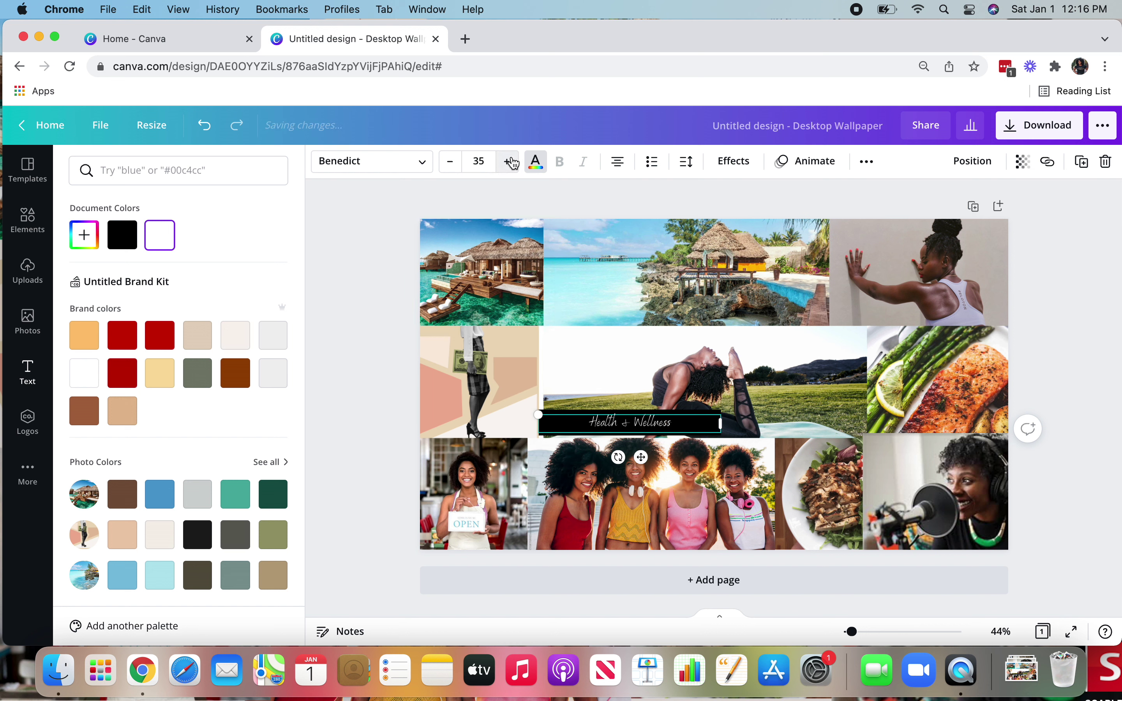
{"action": "left_click", "coordinate": [508, 162]}
{"action": "left_click", "coordinate": [507, 161]}
{"action": "left_click", "coordinate": [511, 162]}
{"action": "left_click", "coordinate": [511, 161]}
{"action": "left_click", "coordinate": [510, 162]}
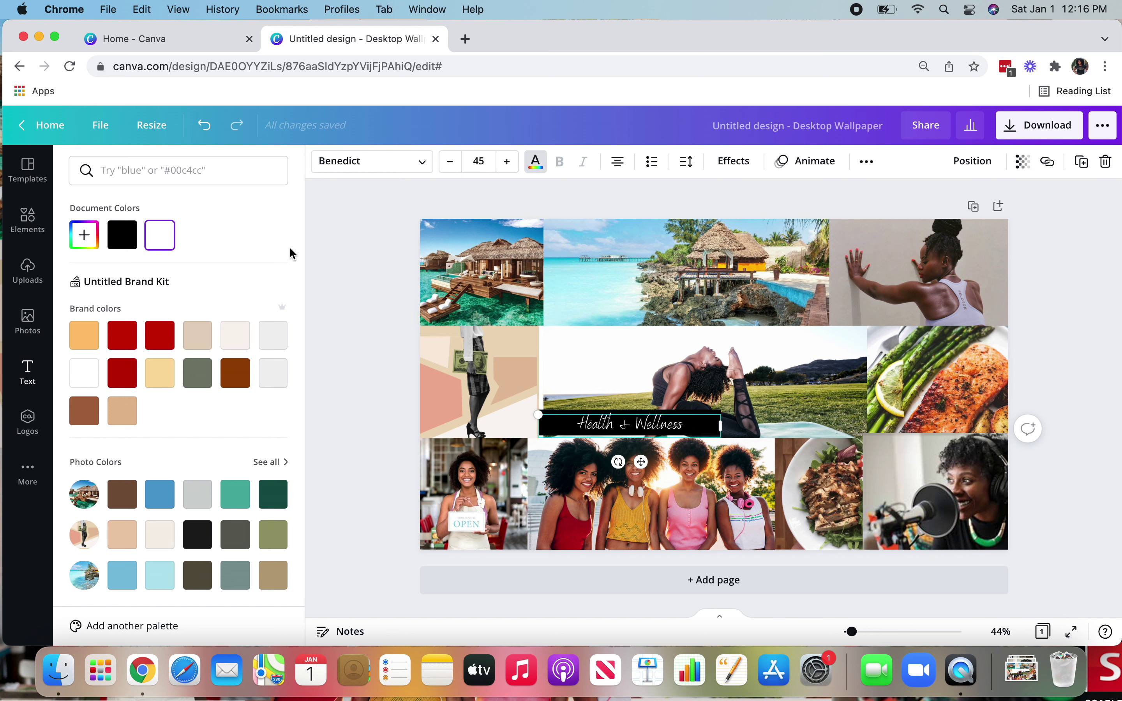
{"action": "left_click", "coordinate": [28, 234]}
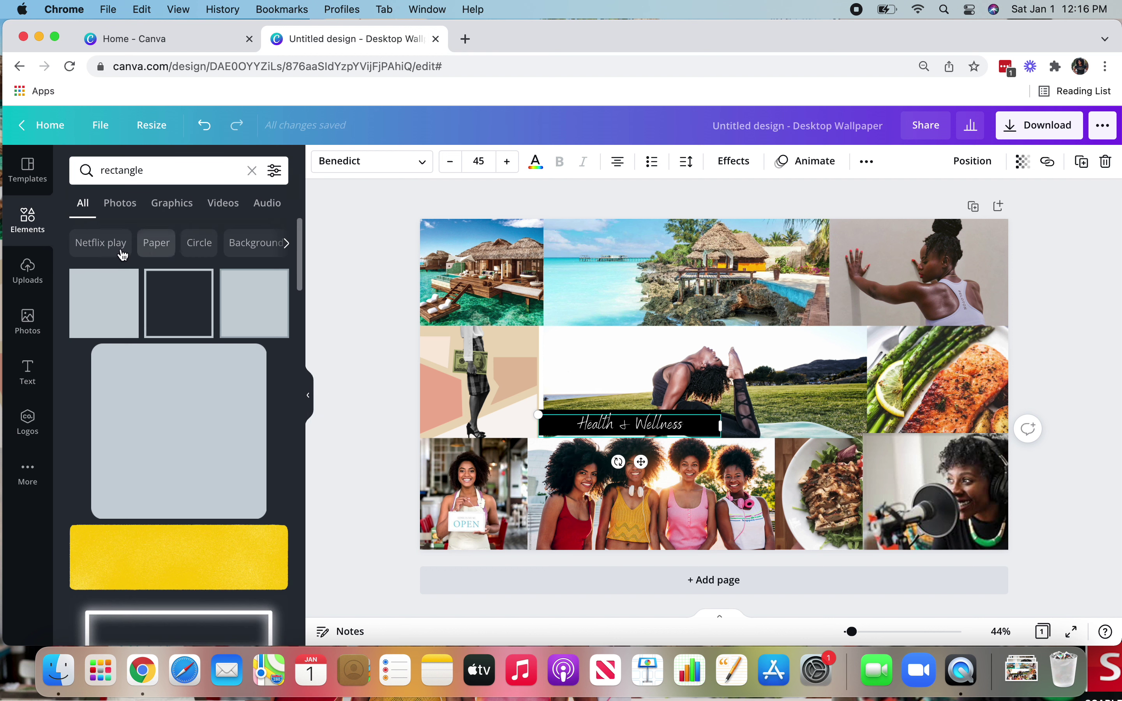
Add a brown torn-paper piece from a 'Paper' search, shrink it onto the salmon photo, then add a new heading
{"action": "left_click", "coordinate": [156, 242]}
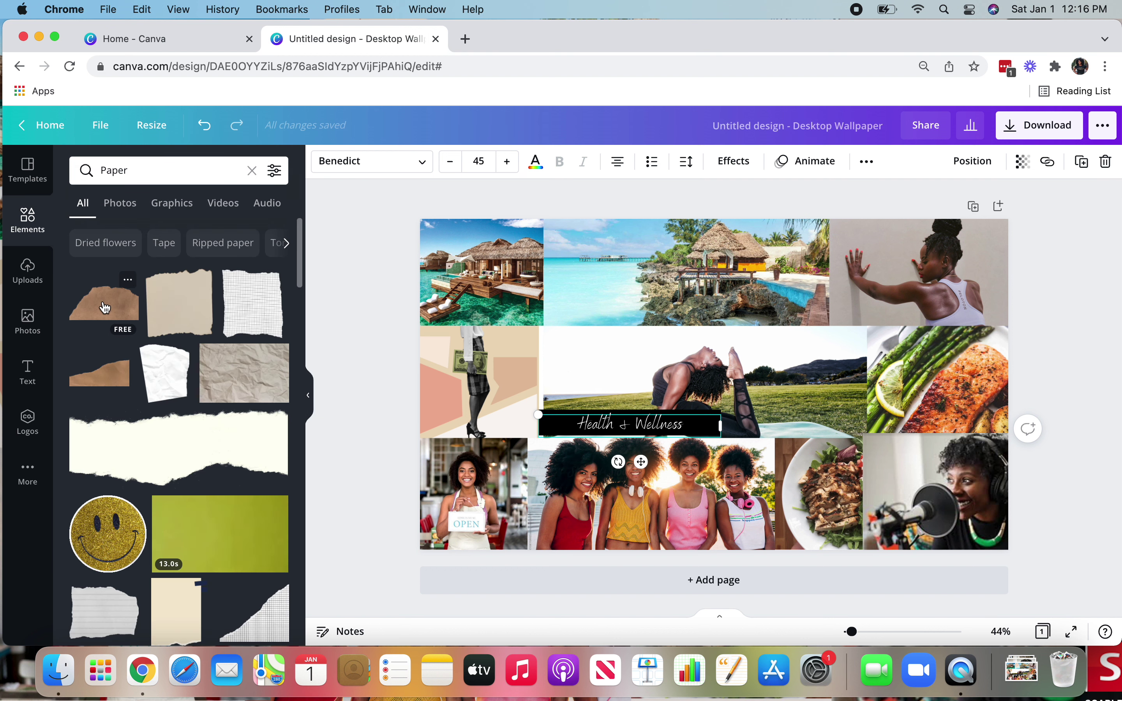
{"action": "left_click", "coordinate": [110, 296]}
{"action": "left_click_drag", "start_coordinate": [454, 508], "coordinate": [860, 357]}
{"action": "left_click_drag", "start_coordinate": [922, 282], "coordinate": [918, 400]}
{"action": "left_click_drag", "start_coordinate": [830, 367], "coordinate": [862, 385]}
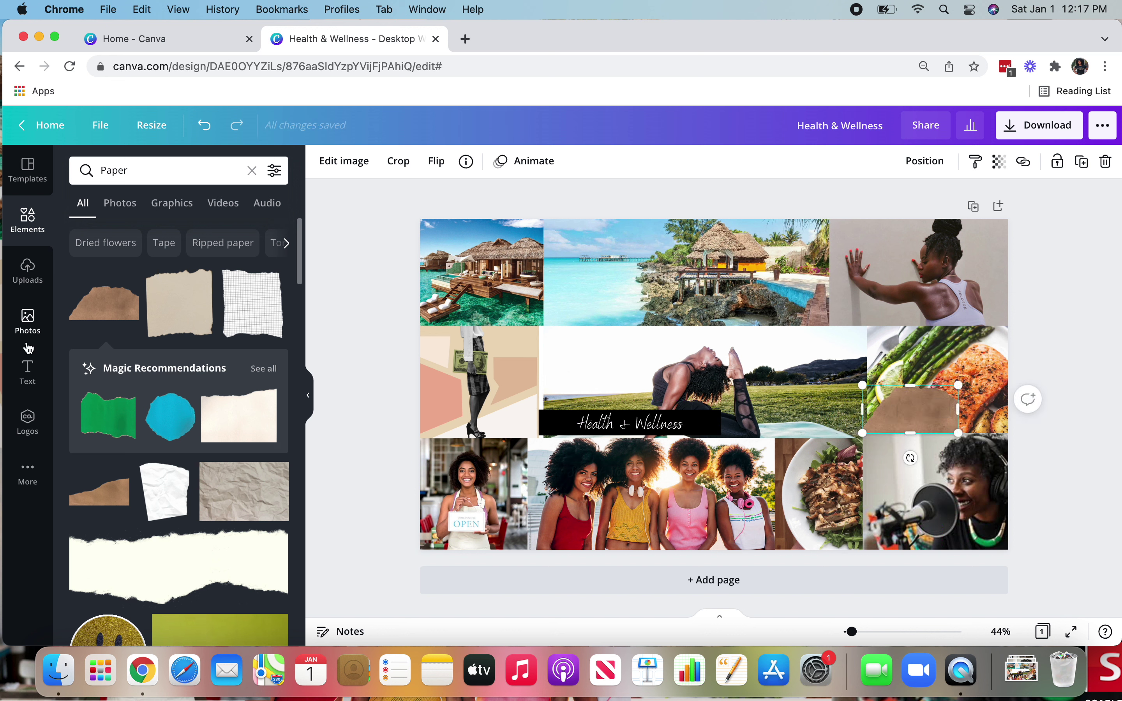
{"action": "left_click", "coordinate": [29, 368]}
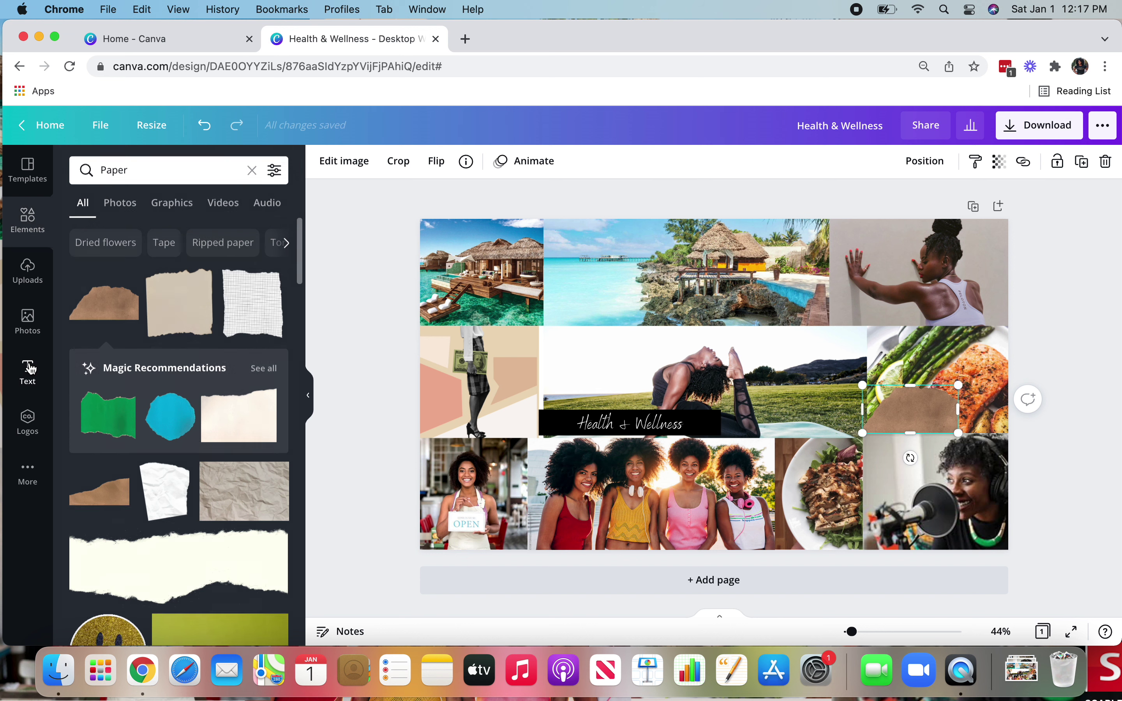
{"action": "left_click", "coordinate": [116, 247]}
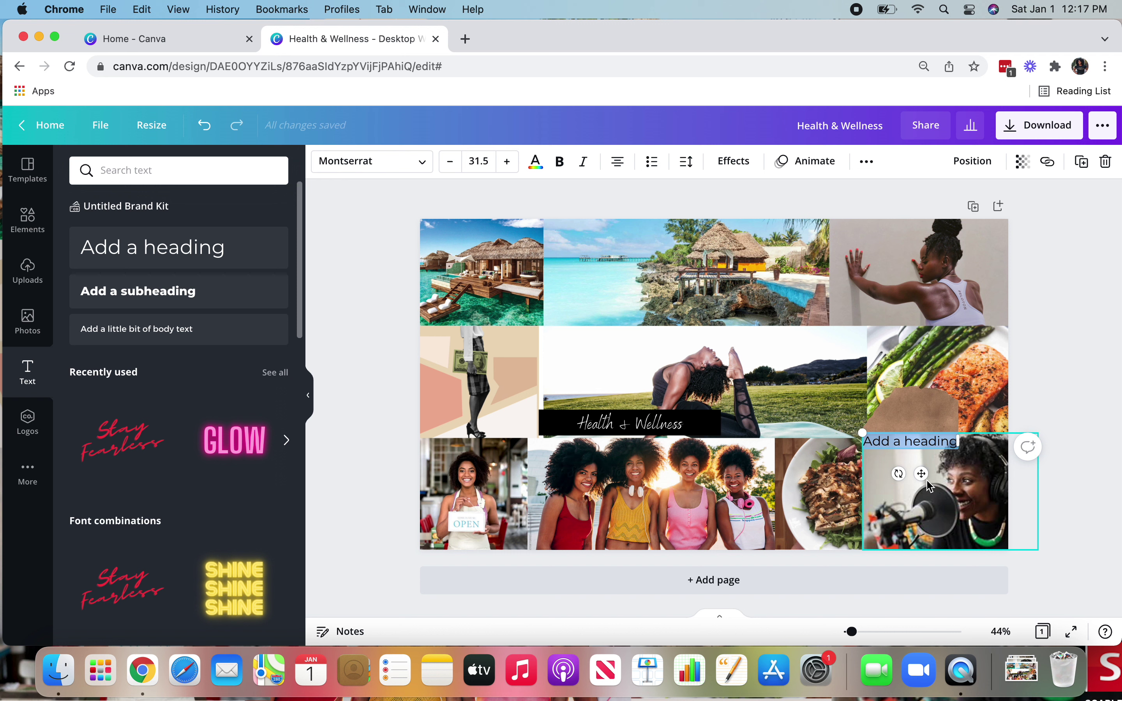
Nudge the new heading toward the torn paper and set its font to Benedict
{"action": "left_click_drag", "start_coordinate": [922, 473], "coordinate": [929, 453]}
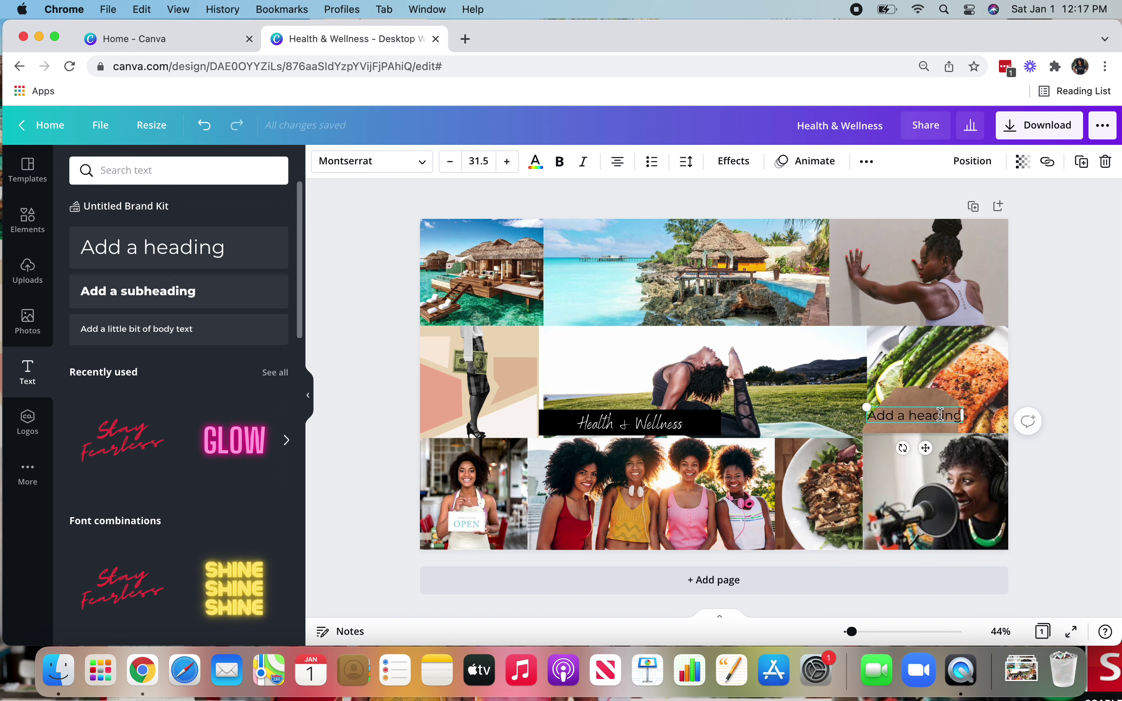
{"action": "left_click_drag", "start_coordinate": [871, 415], "coordinate": [973, 415]}
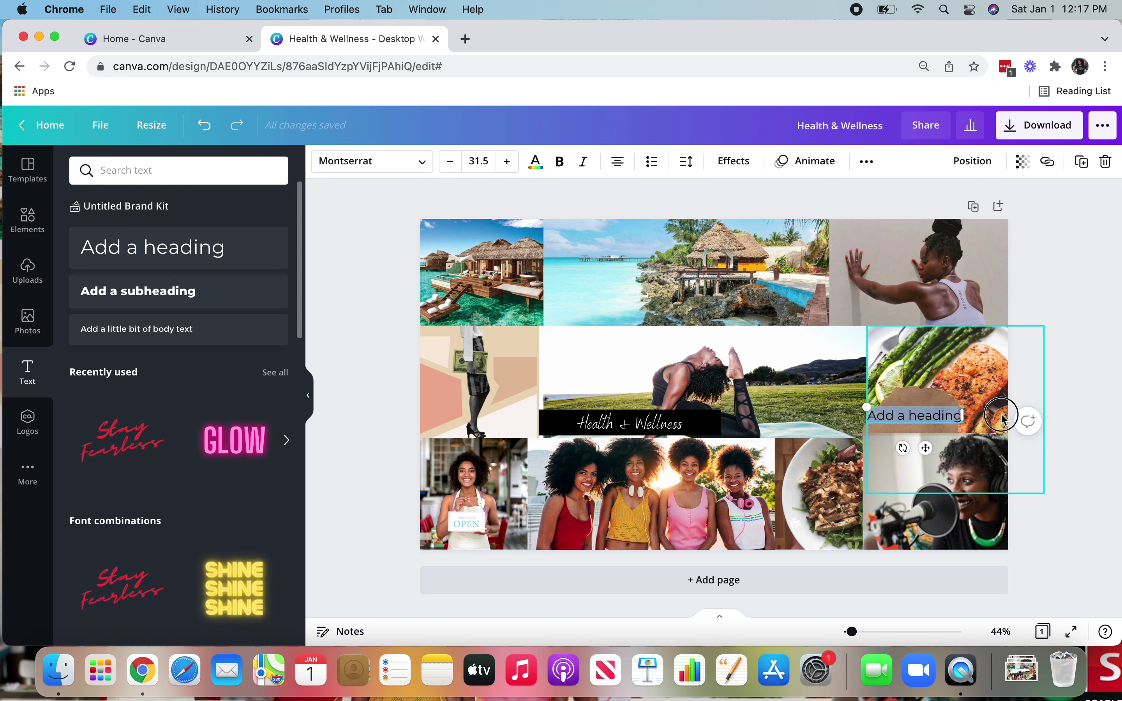
{"action": "left_click", "coordinate": [418, 161]}
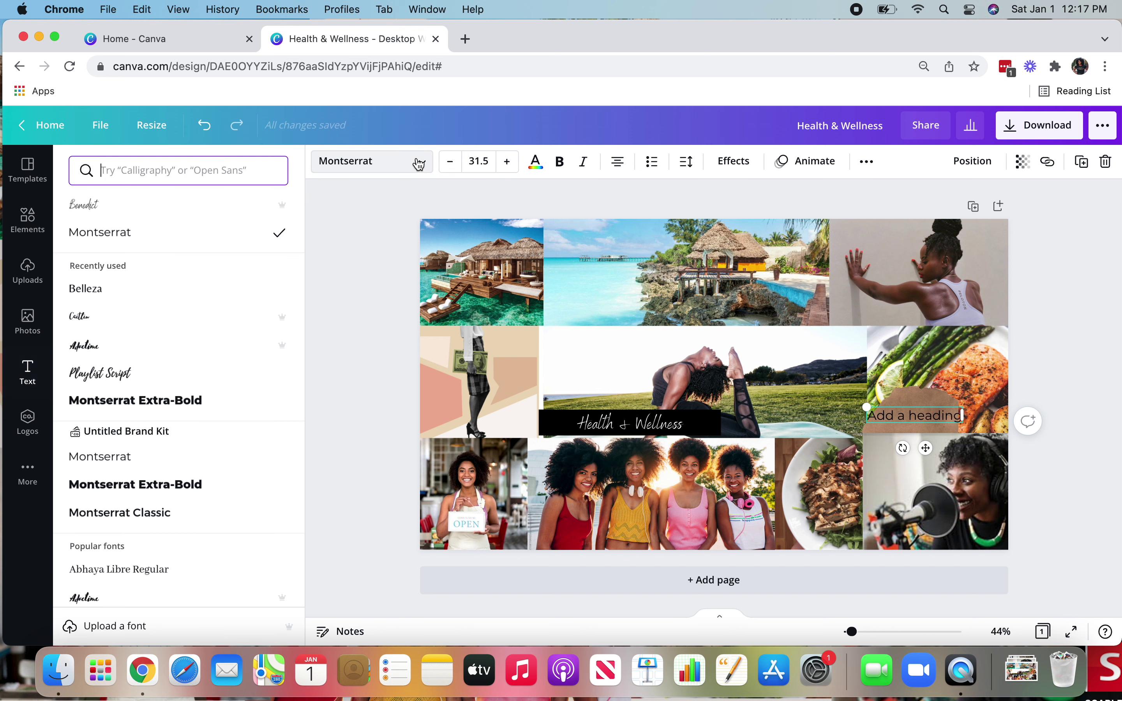
{"action": "left_click", "coordinate": [193, 210]}
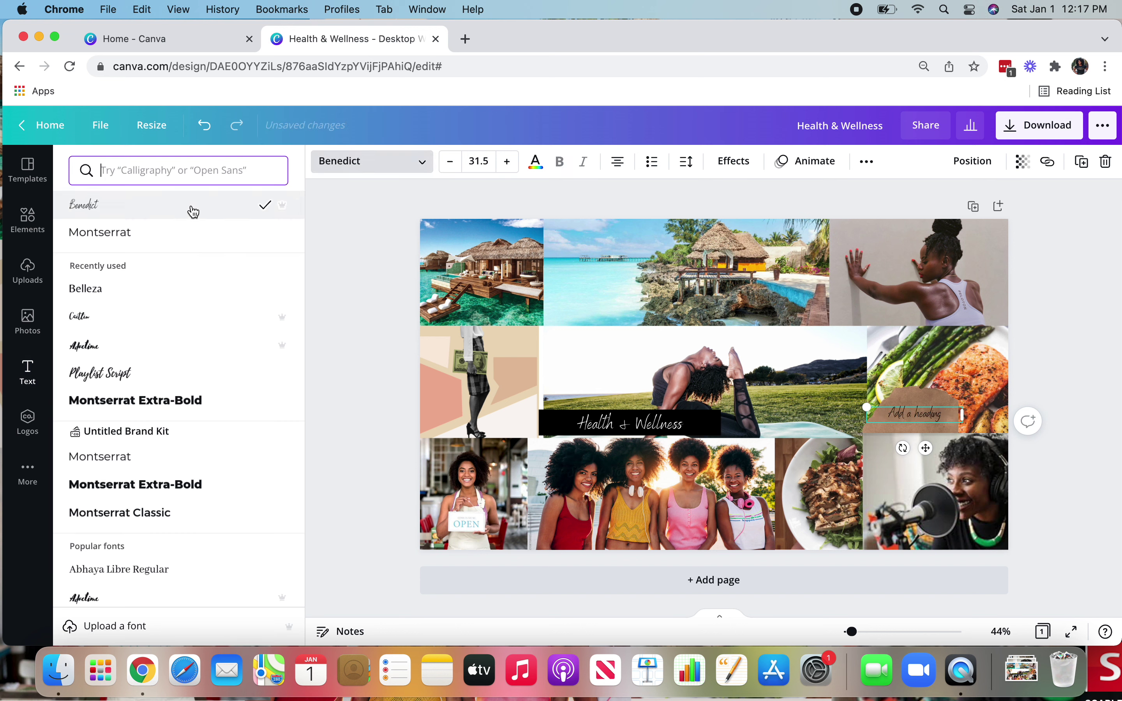
Replace the heading text with 'Eat Great' and 'Feel Great' on two lines
{"action": "left_click_drag", "start_coordinate": [958, 414], "coordinate": [877, 414]}
{"action": "type", "text": "Eat Gre"}
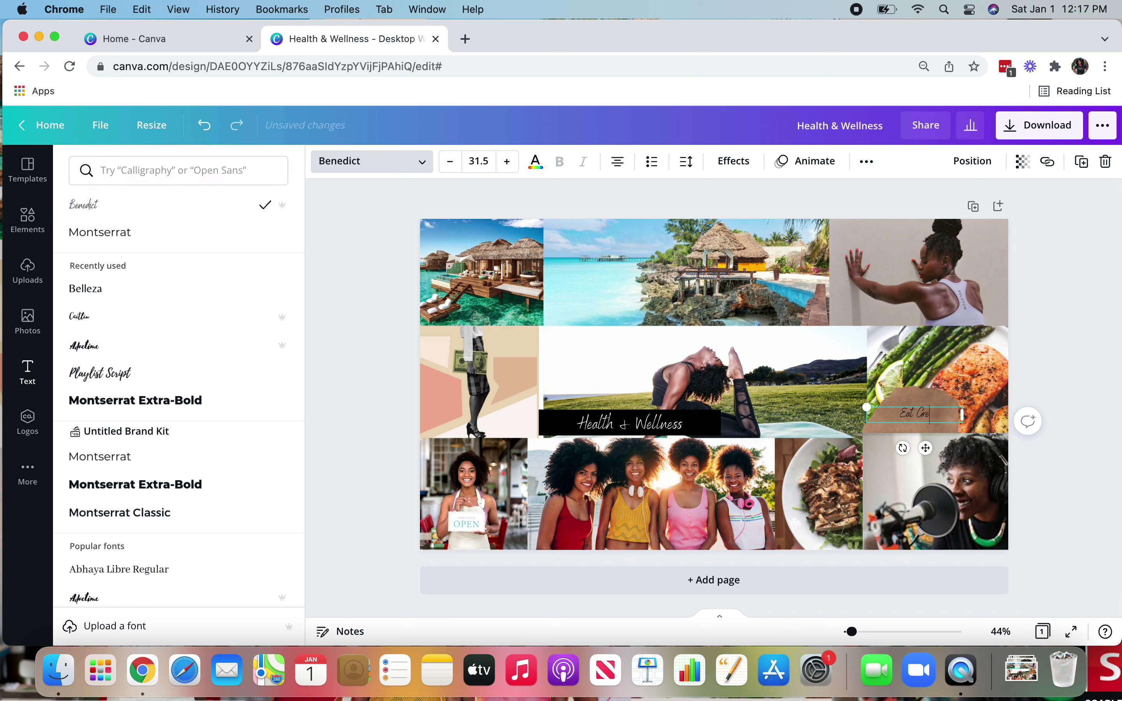
{"action": "type", "text": "at"}
{"action": "key", "text": "Return"}
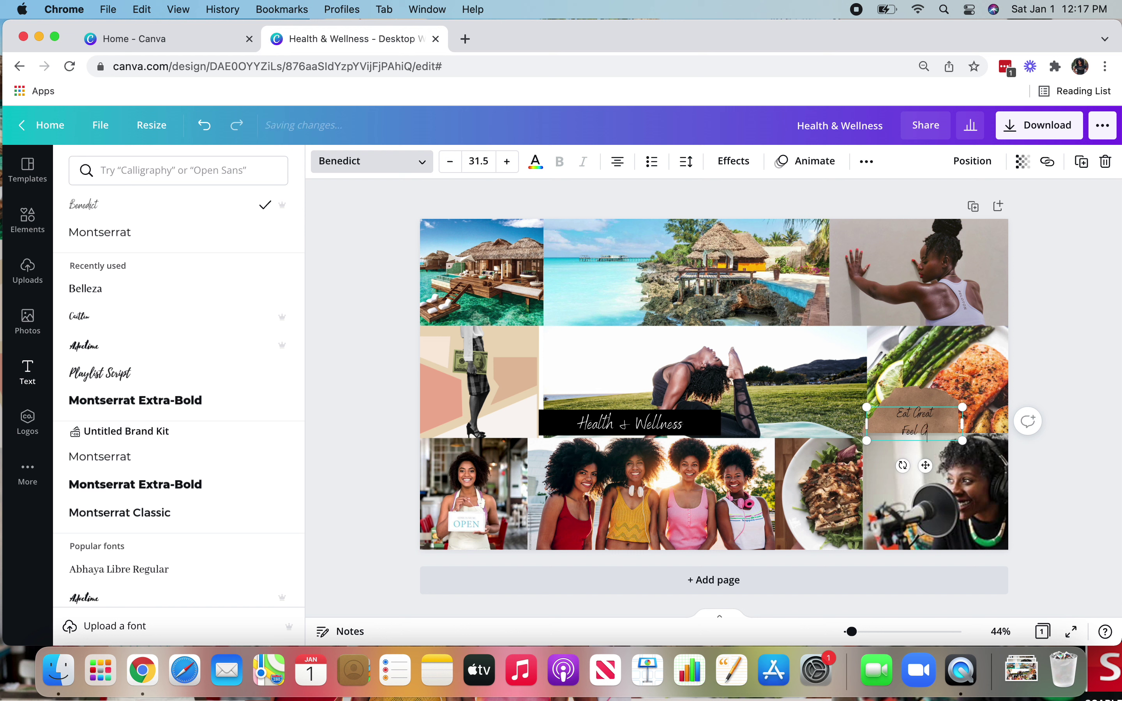
{"action": "left_click_drag", "start_coordinate": [919, 426], "coordinate": [895, 414]}
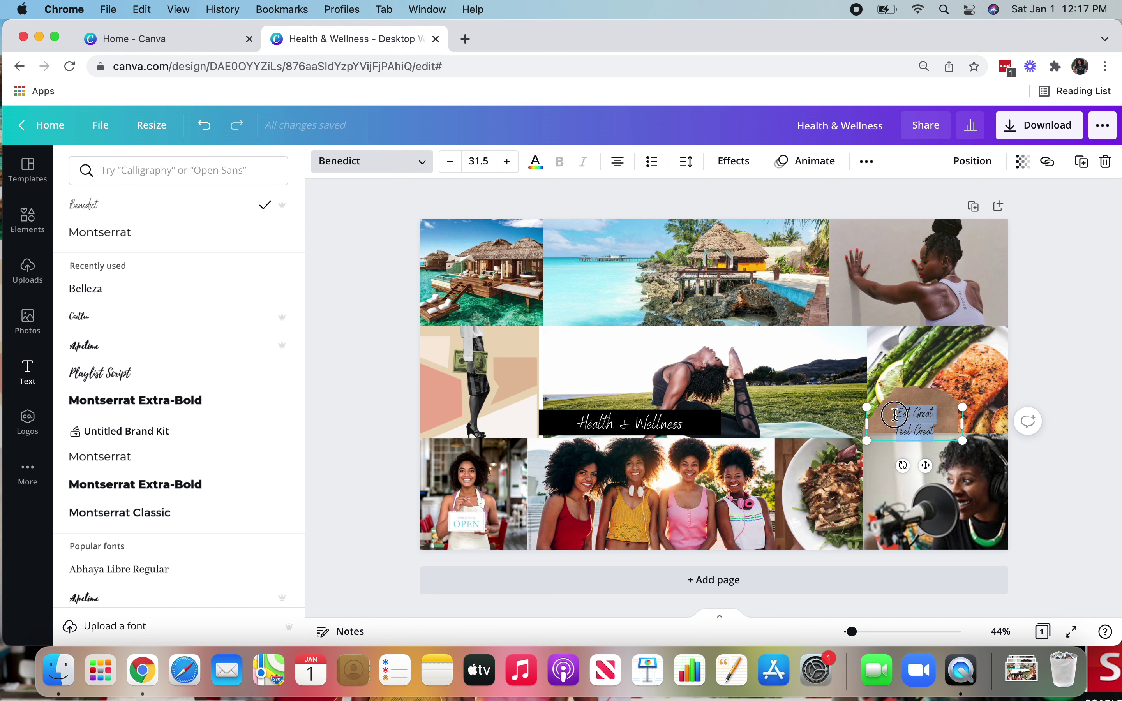
Make the Eat Great / Feel Great label white at size 39.5 and move it onto the torn paper
{"action": "left_click", "coordinate": [536, 162]}
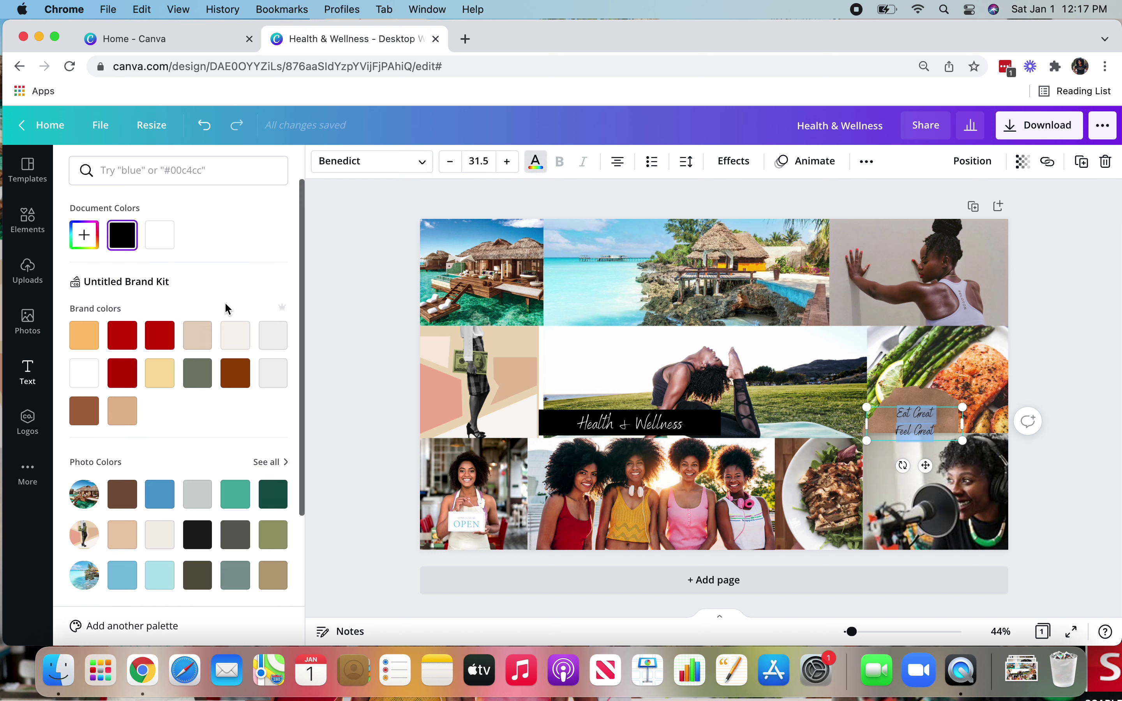
{"action": "left_click", "coordinate": [80, 370]}
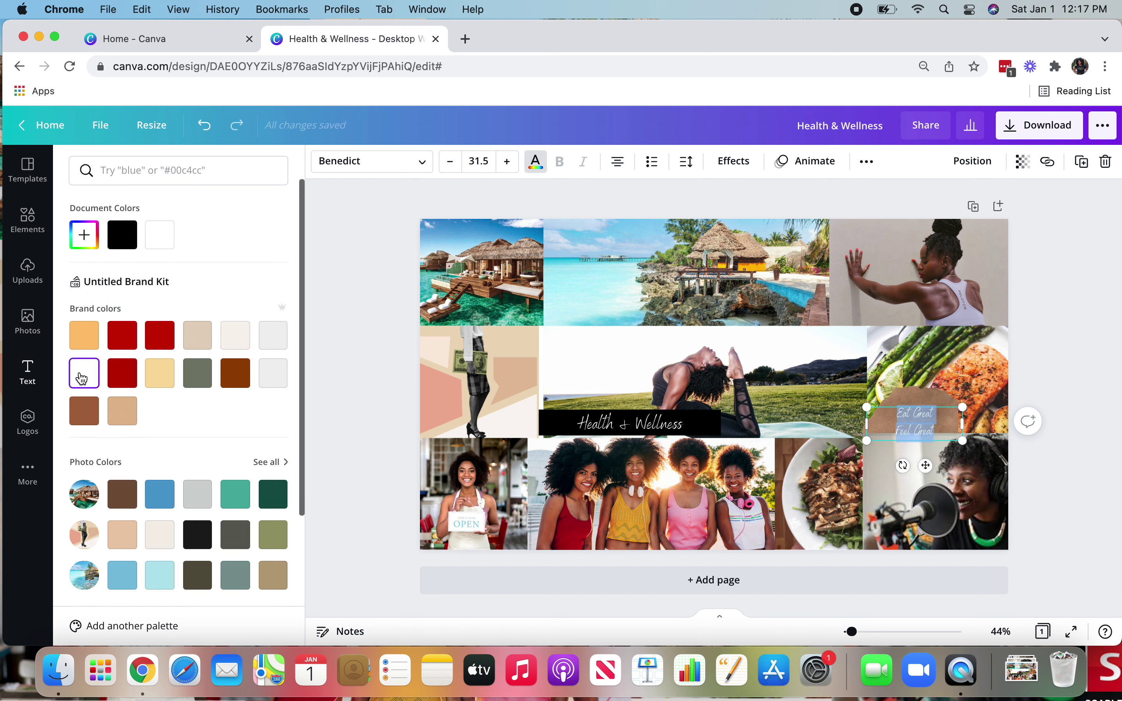
{"action": "left_click", "coordinate": [508, 162]}
{"action": "left_click", "coordinate": [508, 161]}
{"action": "left_click", "coordinate": [508, 162]}
{"action": "left_click", "coordinate": [507, 162]}
{"action": "left_click", "coordinate": [508, 161]}
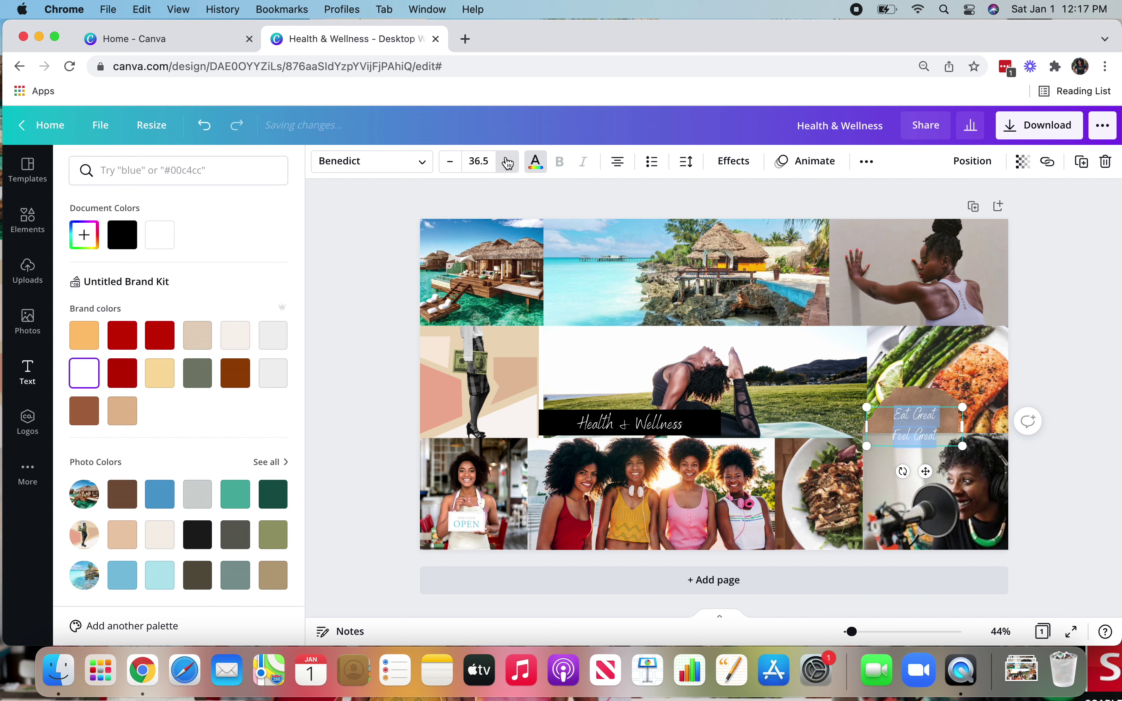
{"action": "left_click", "coordinate": [508, 162]}
{"action": "left_click", "coordinate": [508, 162]}
{"action": "left_click", "coordinate": [507, 162]}
{"action": "left_click_drag", "start_coordinate": [927, 474], "coordinate": [925, 463]}
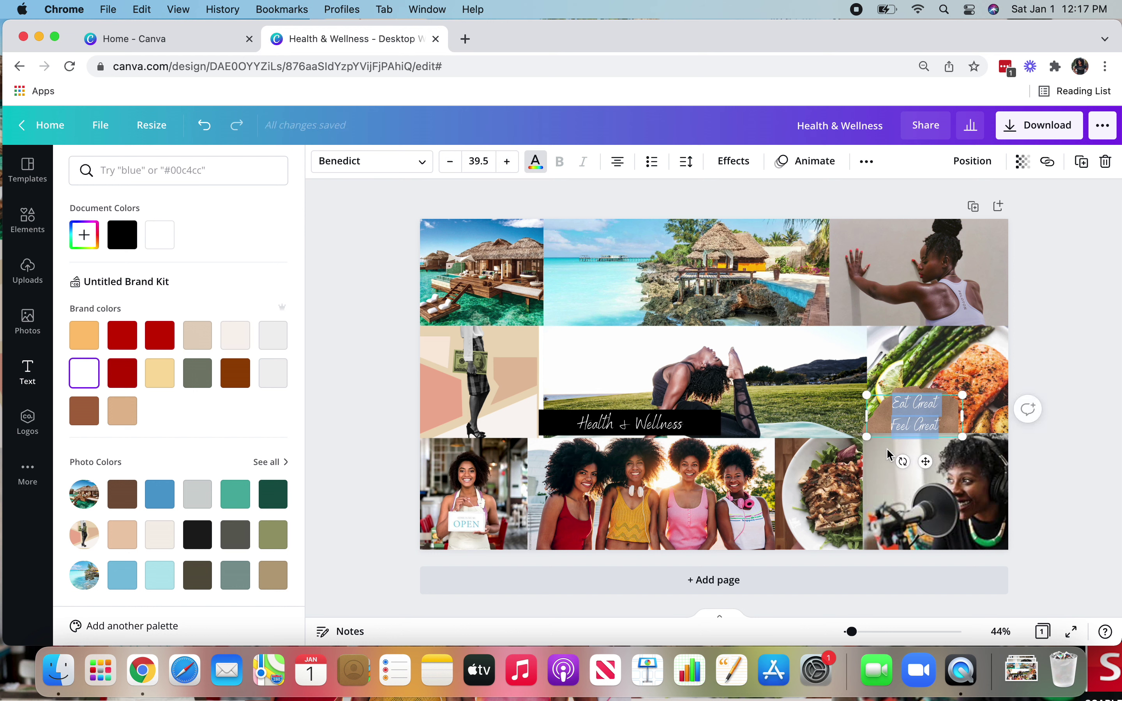
{"action": "left_click", "coordinate": [979, 367]}
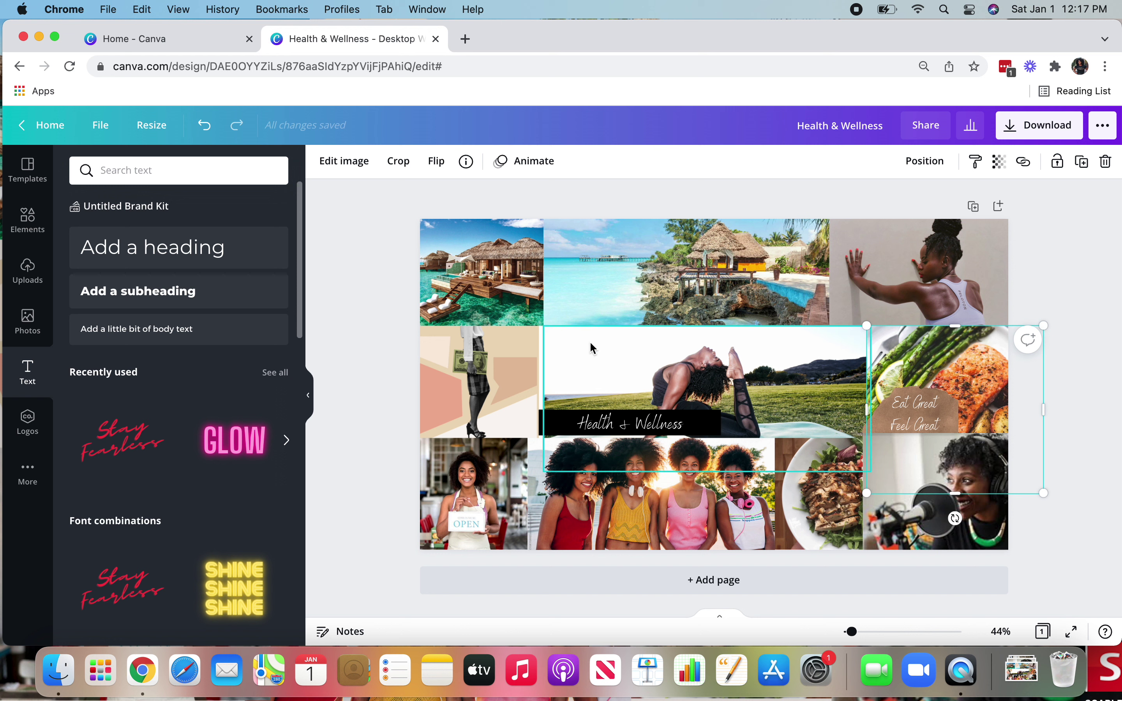
Download the collage as the PNG 'Health & Wellness.png' and minimize the browser to the desktop
{"action": "left_click", "coordinate": [1044, 129]}
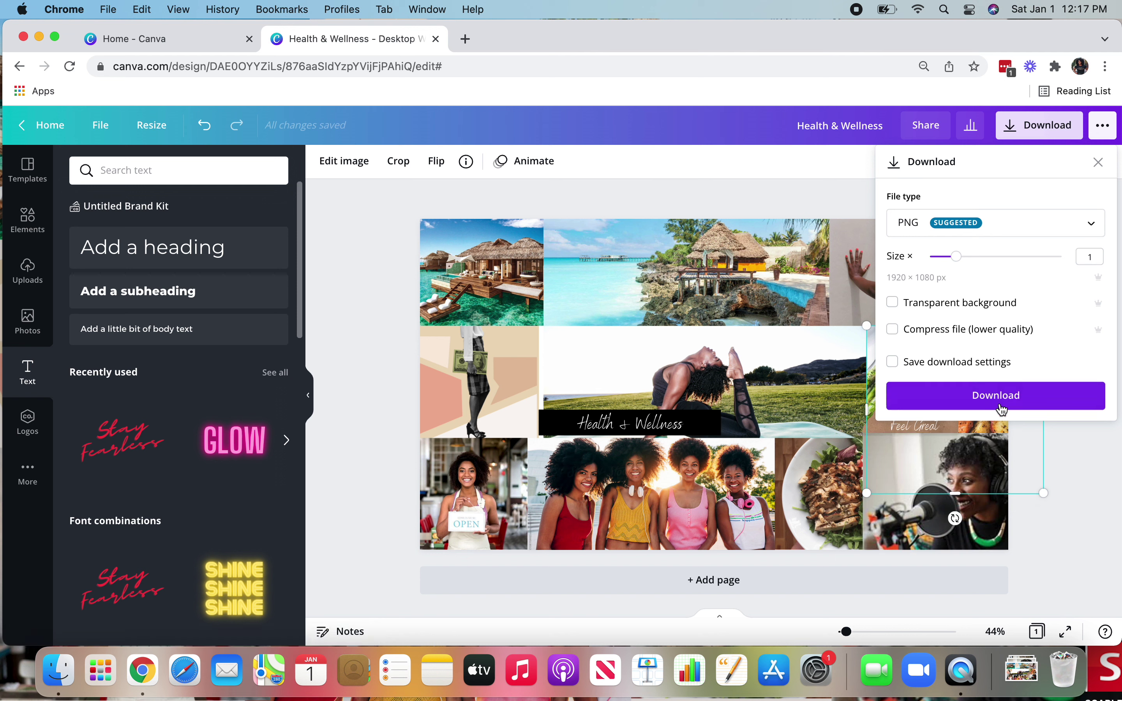
{"action": "left_click", "coordinate": [1002, 409]}
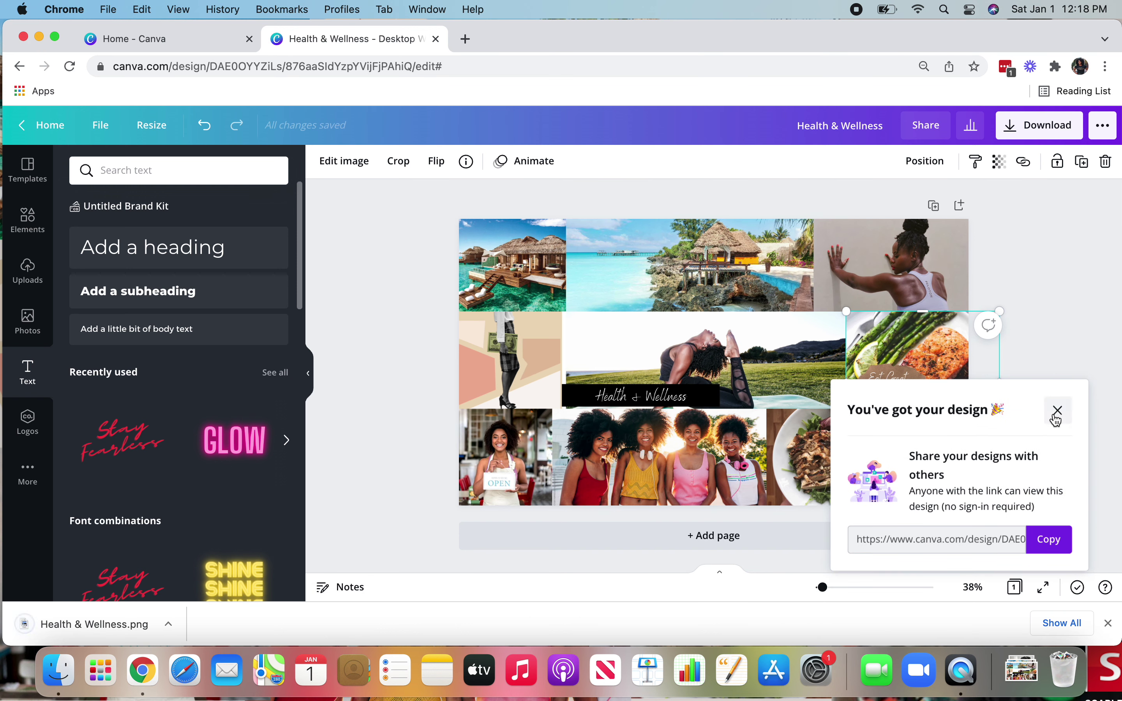
{"action": "left_click", "coordinate": [1058, 410]}
{"action": "left_click", "coordinate": [39, 36]}
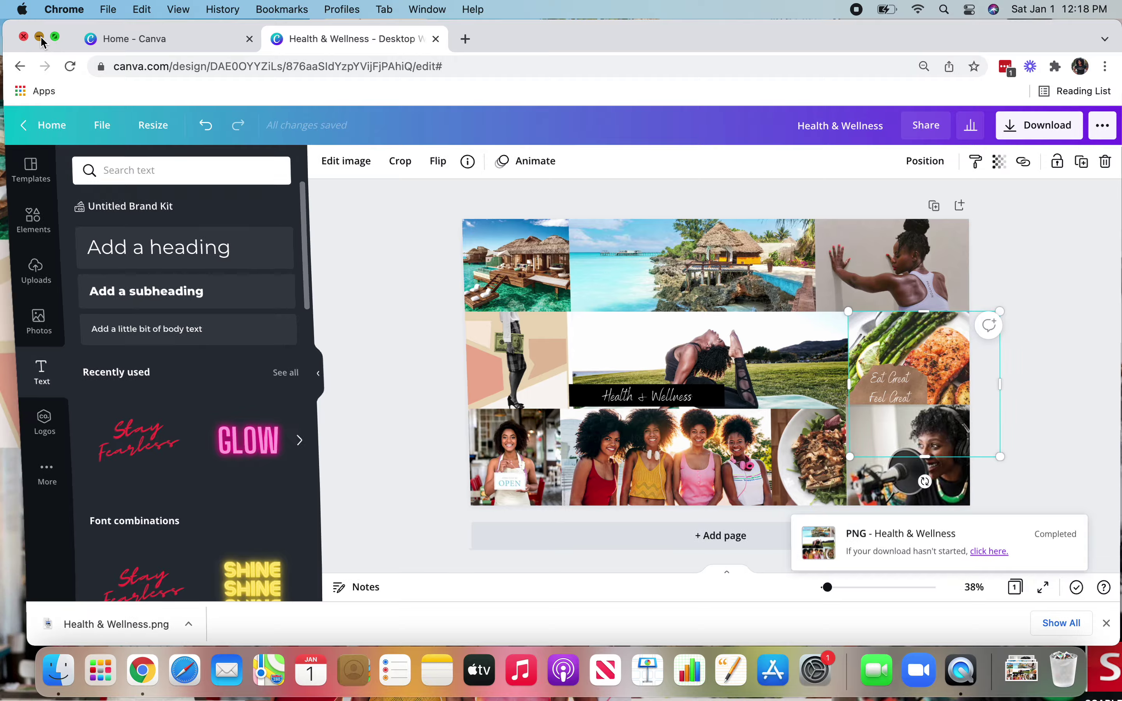
Set the Health & Wellness image from Downloads as desktop wallpaper, Stretch to Fill Screen, and close settings
{"action": "right_click", "coordinate": [438, 243]}
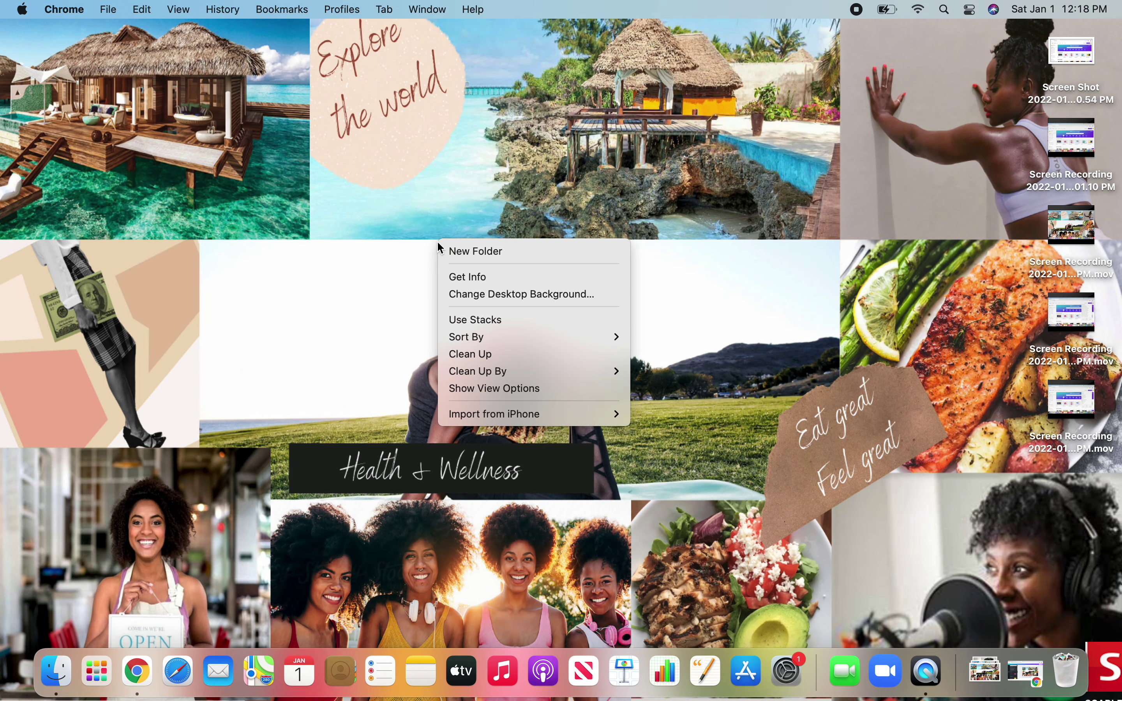
{"action": "left_click", "coordinate": [526, 296]}
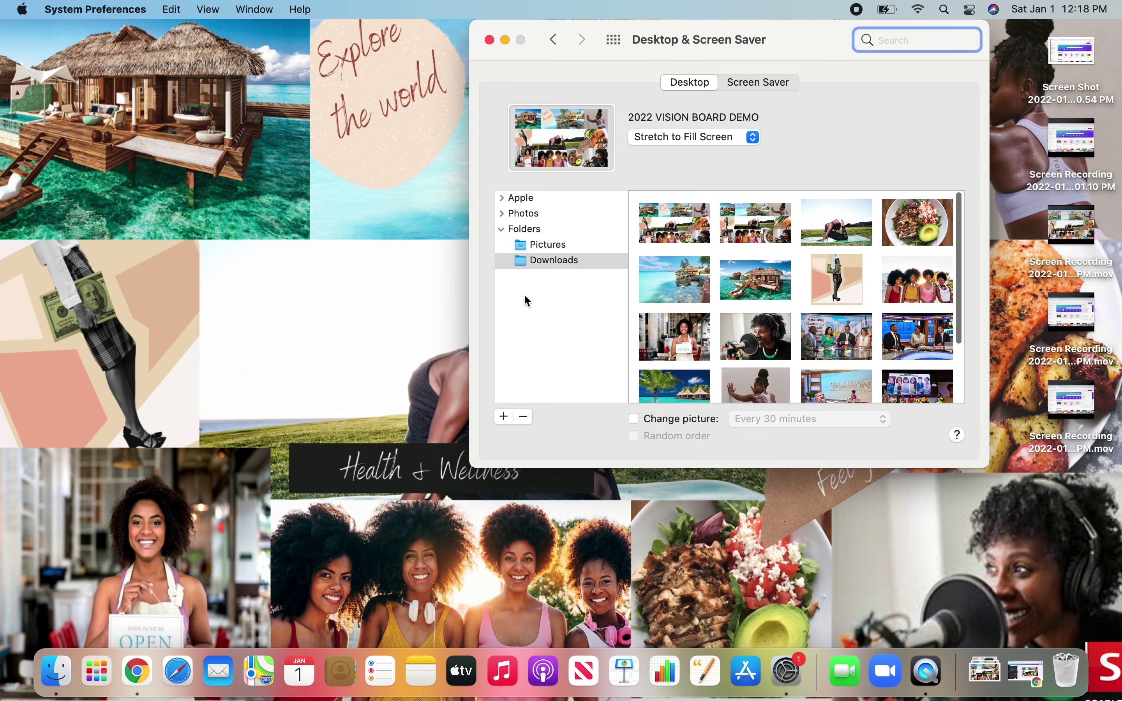
{"action": "left_click", "coordinate": [682, 234]}
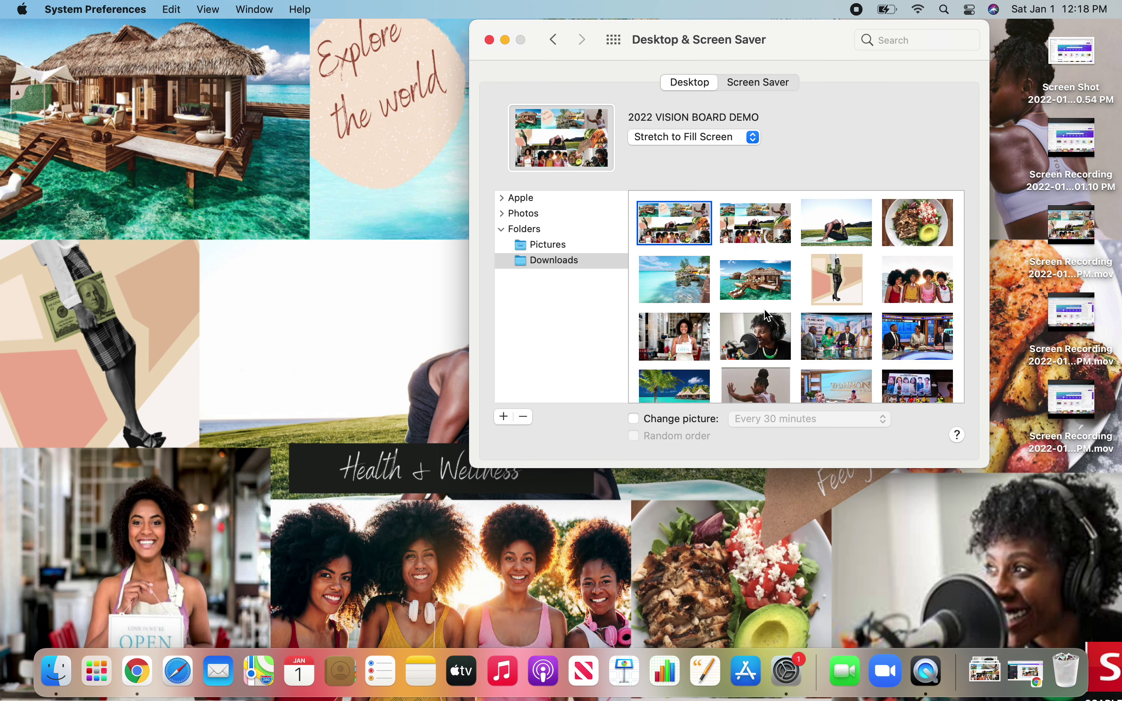
{"action": "left_click", "coordinate": [752, 230]}
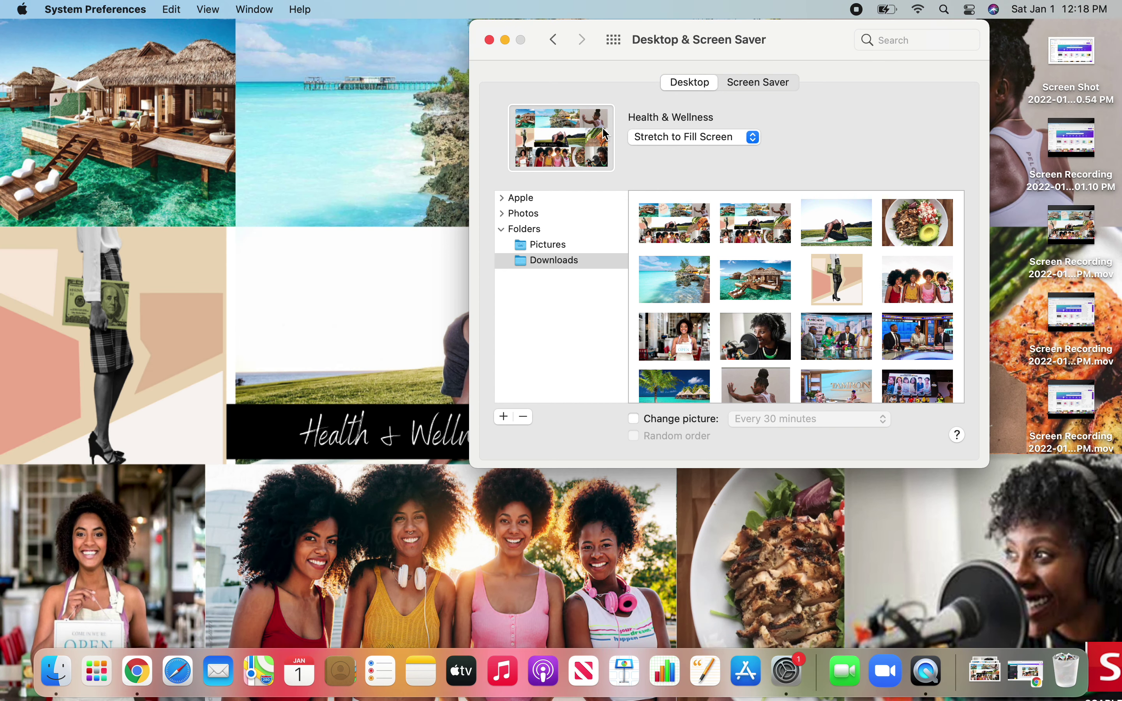
{"action": "left_click", "coordinate": [753, 137]}
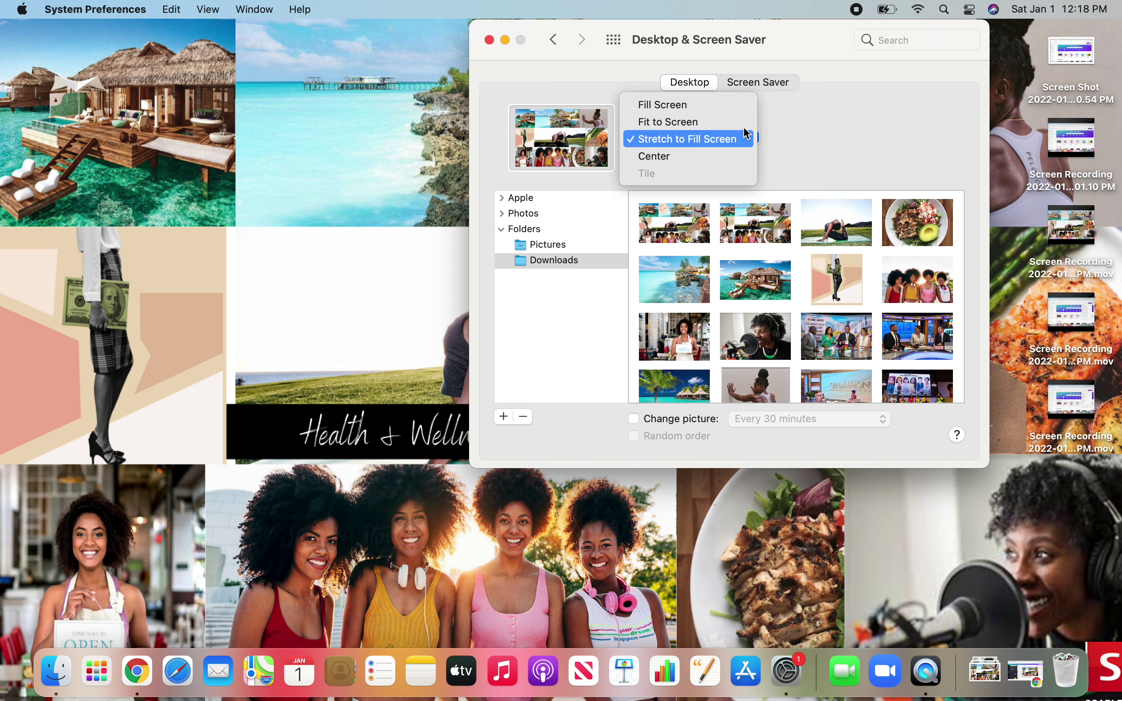
{"action": "left_click", "coordinate": [784, 144]}
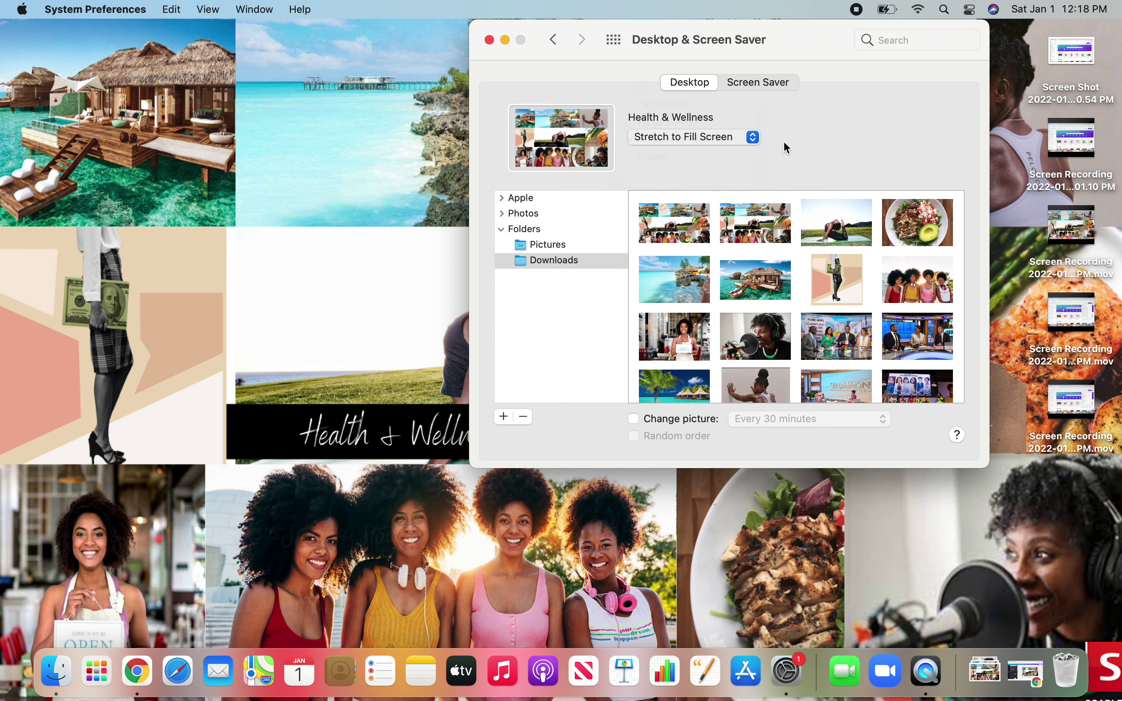
{"action": "left_click", "coordinate": [490, 41]}
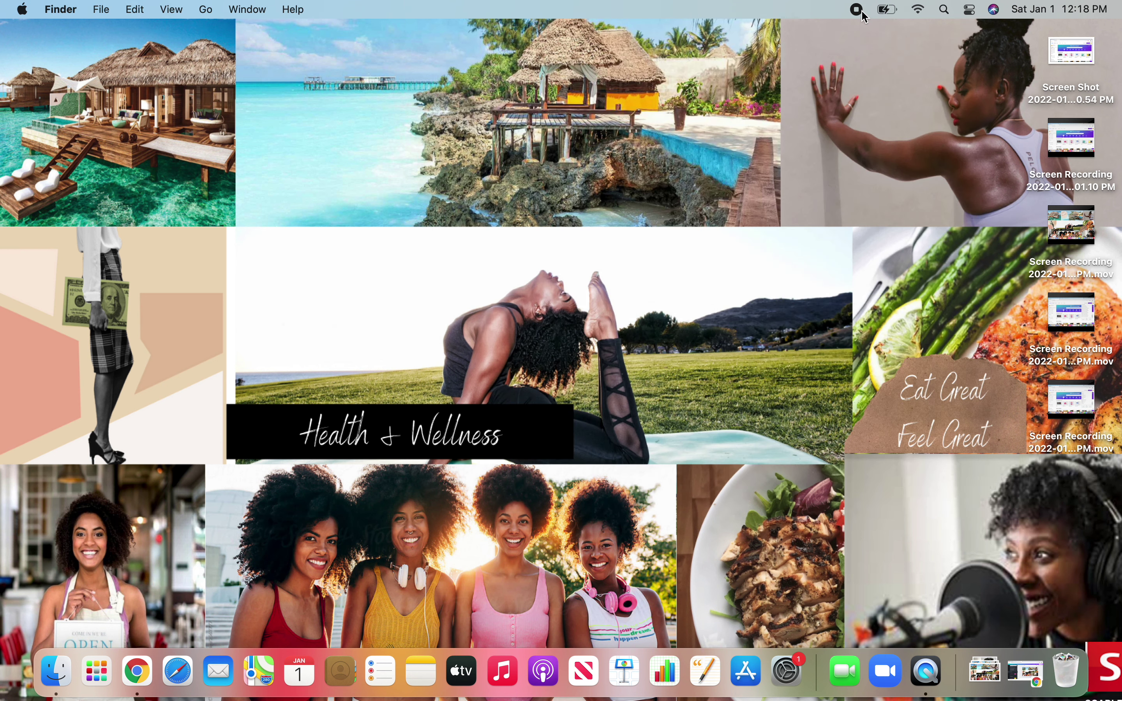